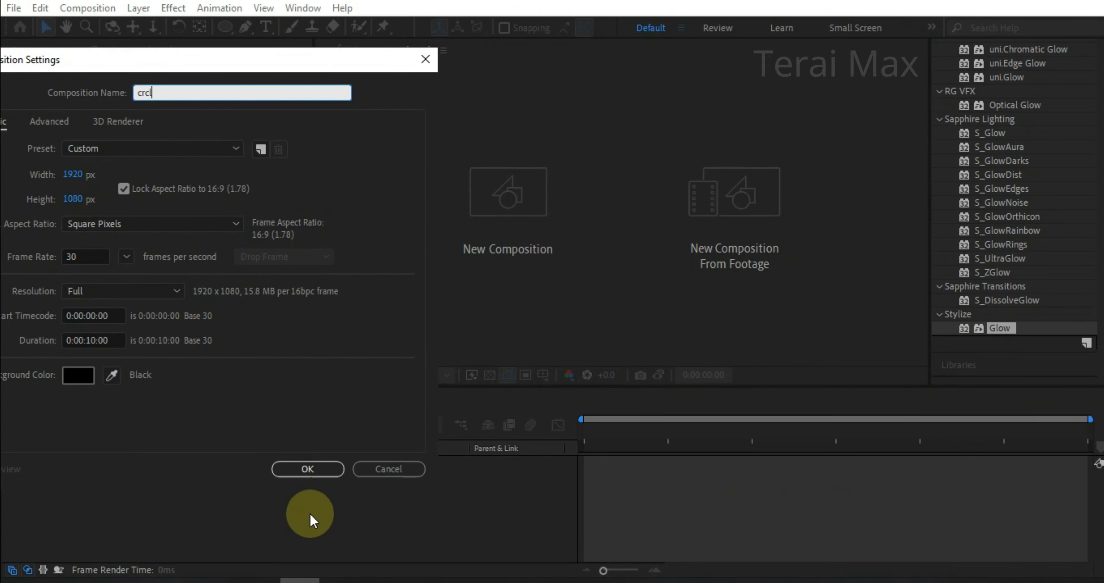
Step: Create the 1920 x 1080 px, 30 fps, 10-second composition named crcl
left_click(307, 468)
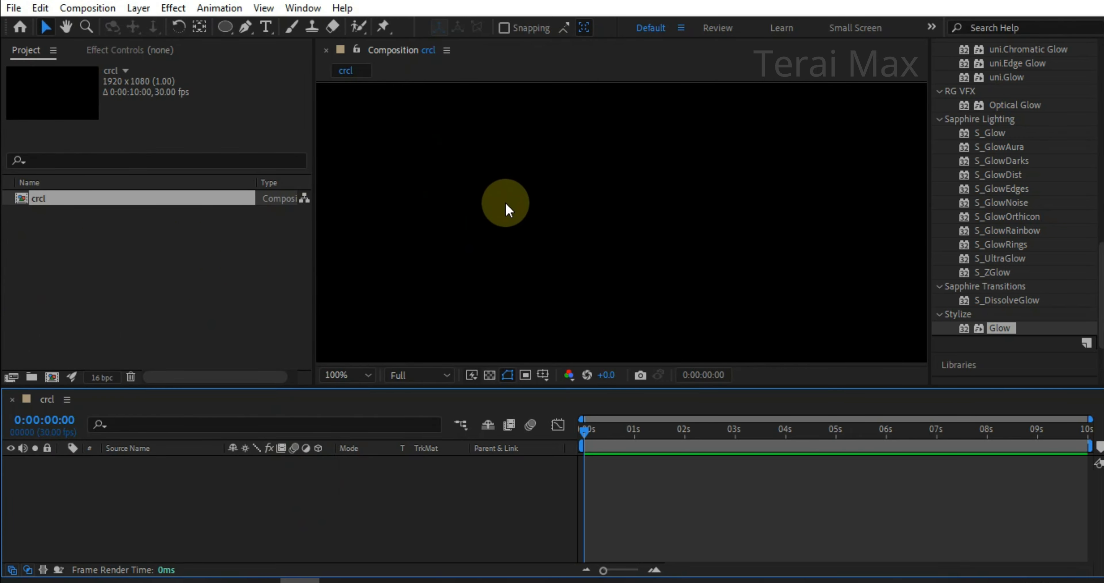
scroll(554, 209, "down", 2)
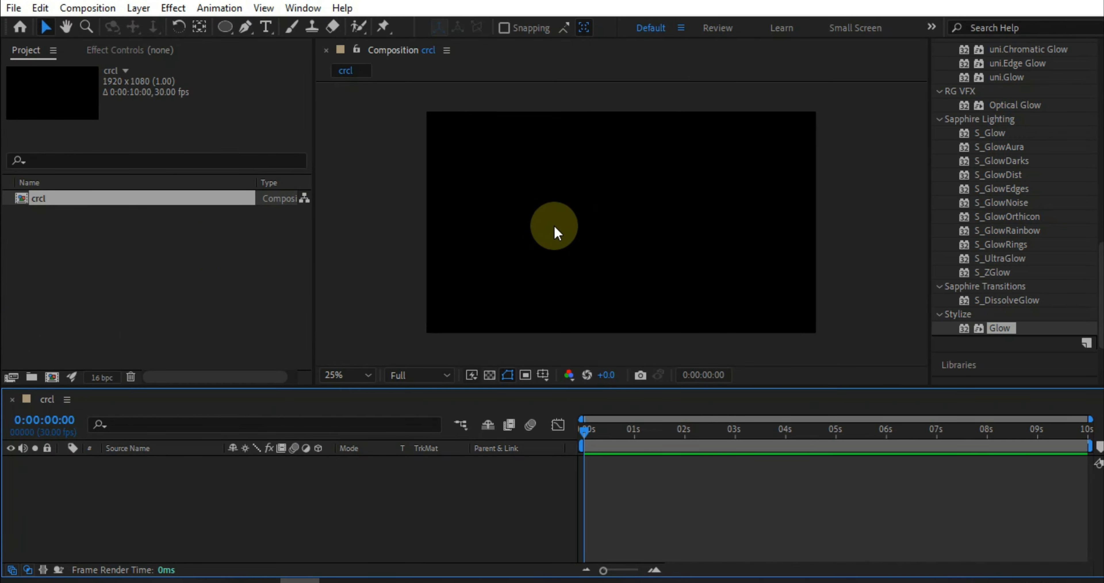
Step: Draw a circle with no fill near the centre of the crcl composition
left_click(227, 28)
left_click(497, 28)
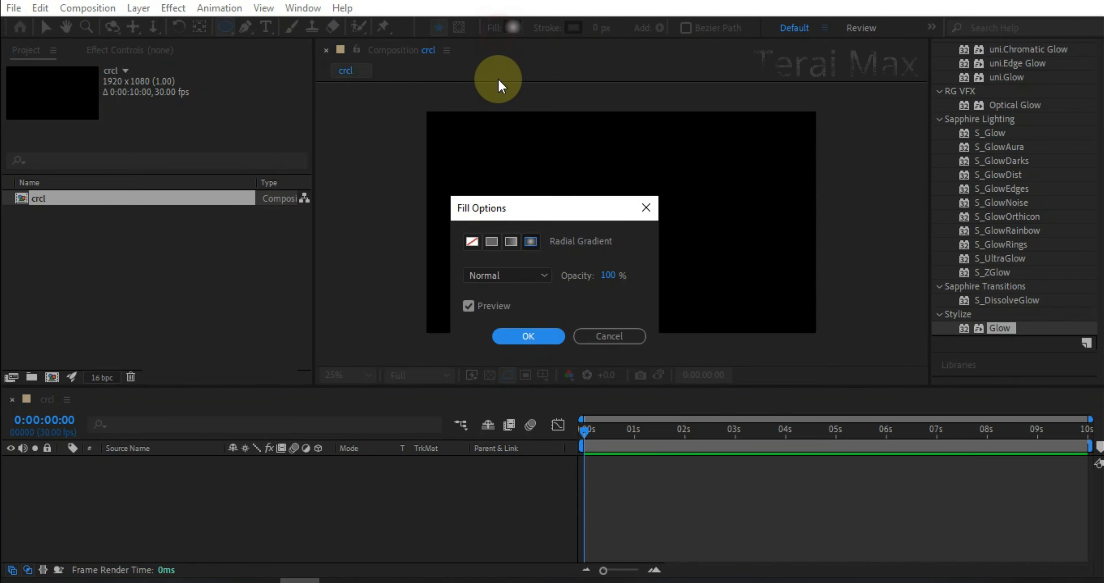
left_click(531, 330)
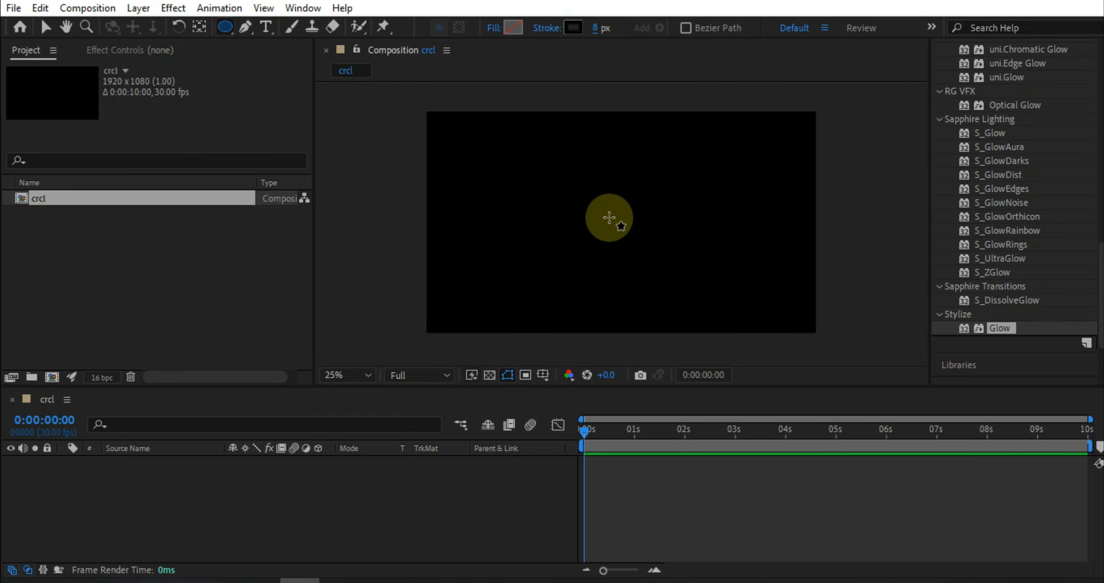
left_click_drag(609, 218, 675, 259)
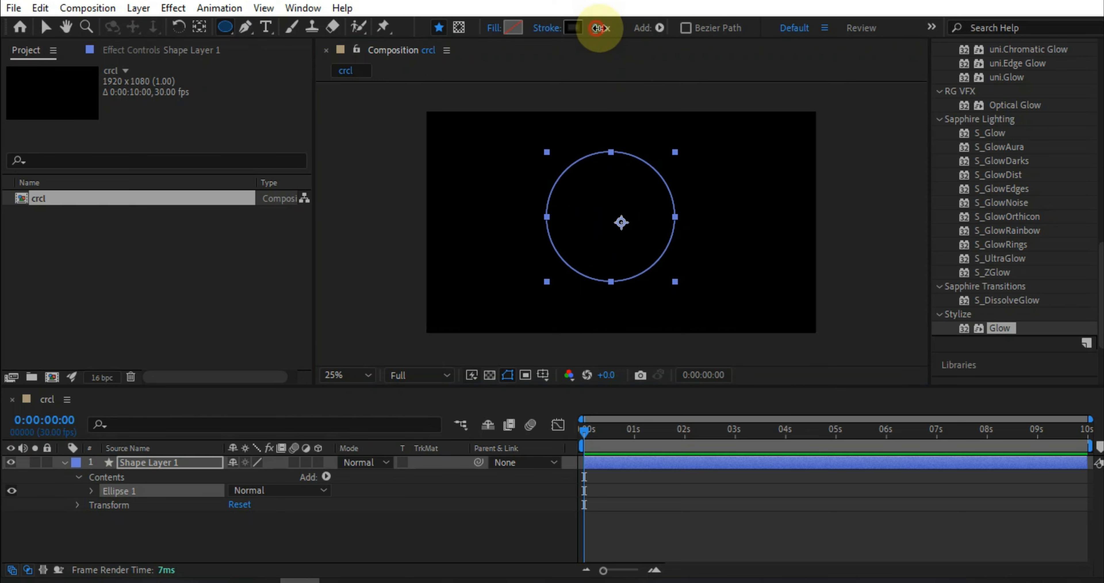
Step: Set the circle's stroke colour to white
left_click(573, 27)
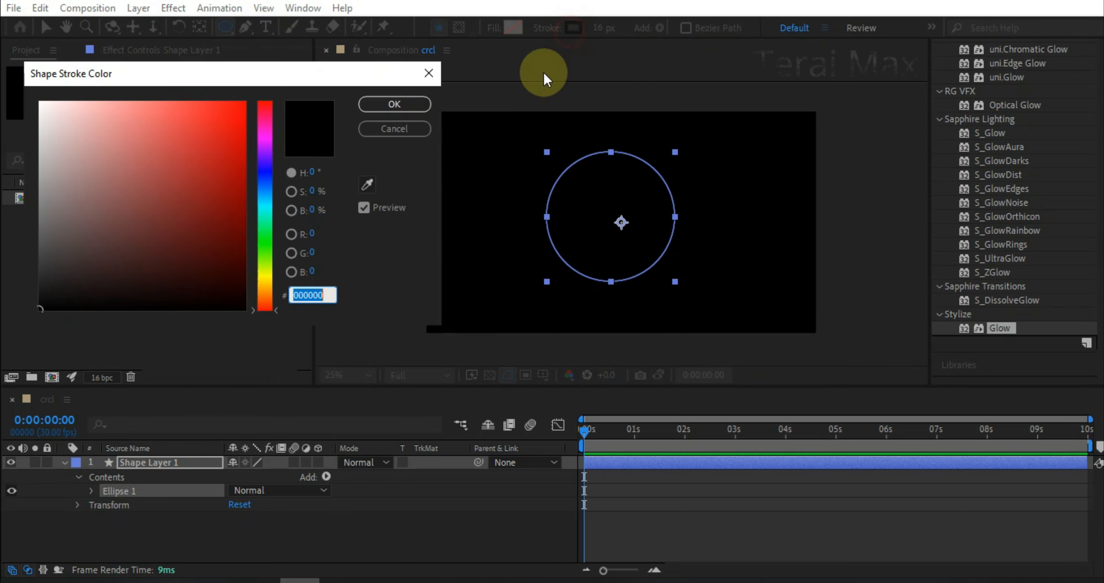
left_click_drag(62, 128, 39, 102)
left_click(386, 106)
Step: Try thicker strokes on the circle, ending with a stroke width of 50 px
left_click_drag(613, 38, 670, 39)
key("period")
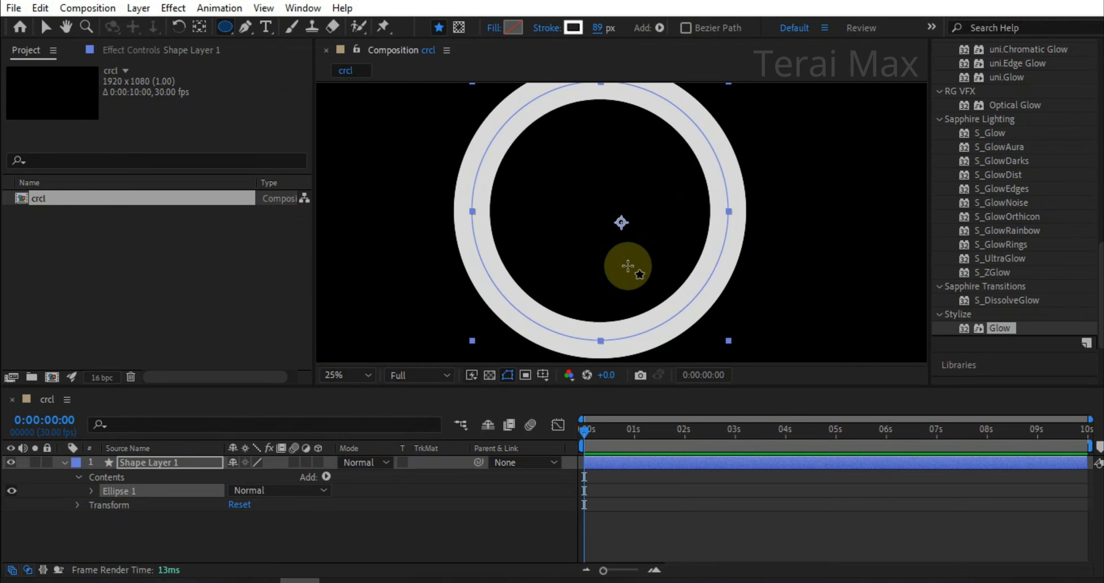
key("comma")
left_click(598, 27)
type("50")
key("Return")
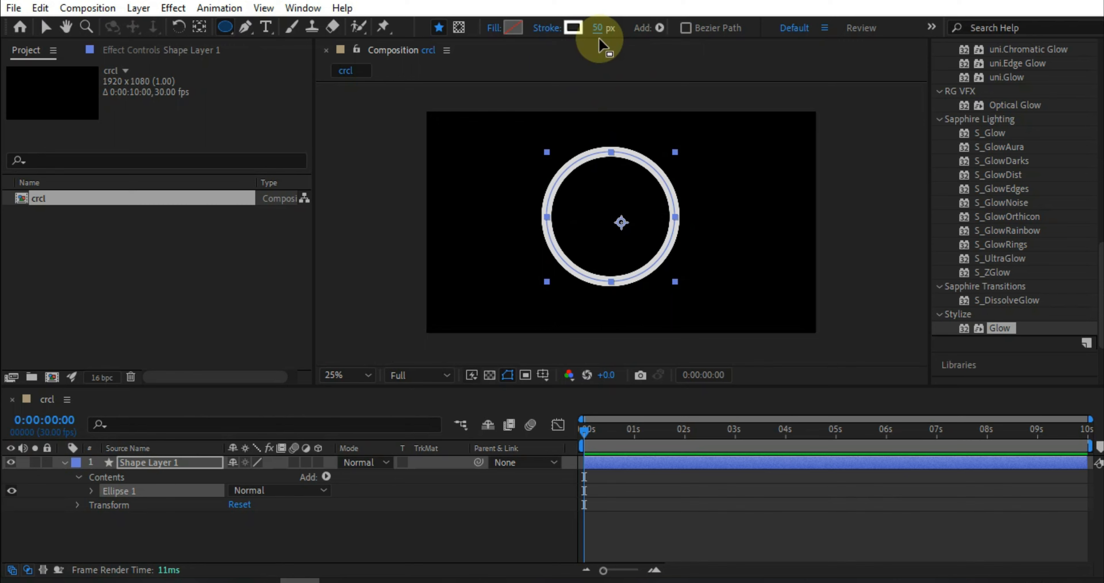
Step: Set the circle's stroke width to 87 px, then deselect and collapse the shape layer
left_click_drag(603, 34, 632, 32)
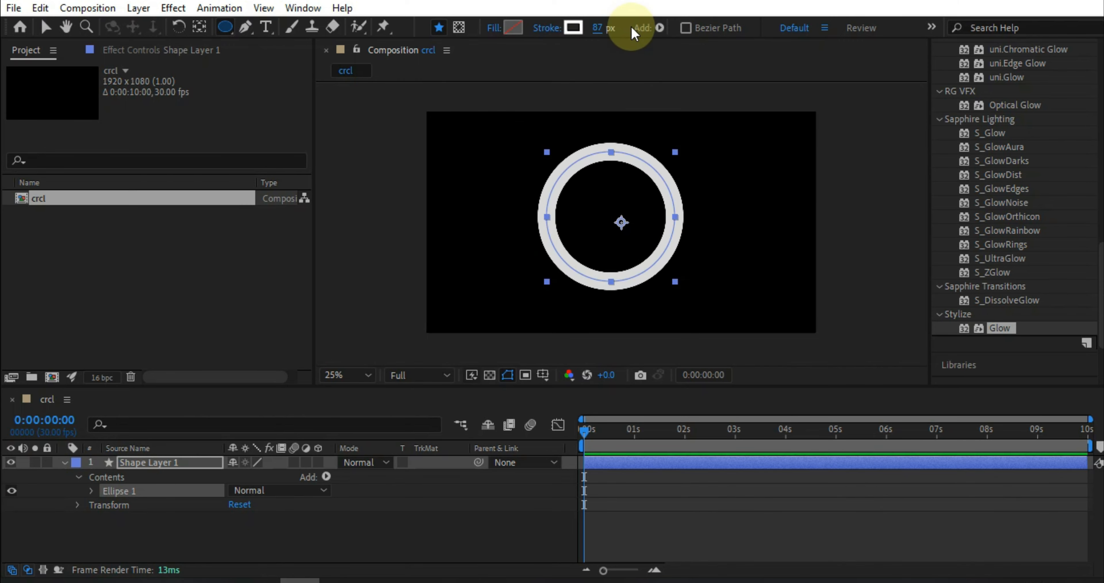
left_click(374, 531)
key("period")
key("comma")
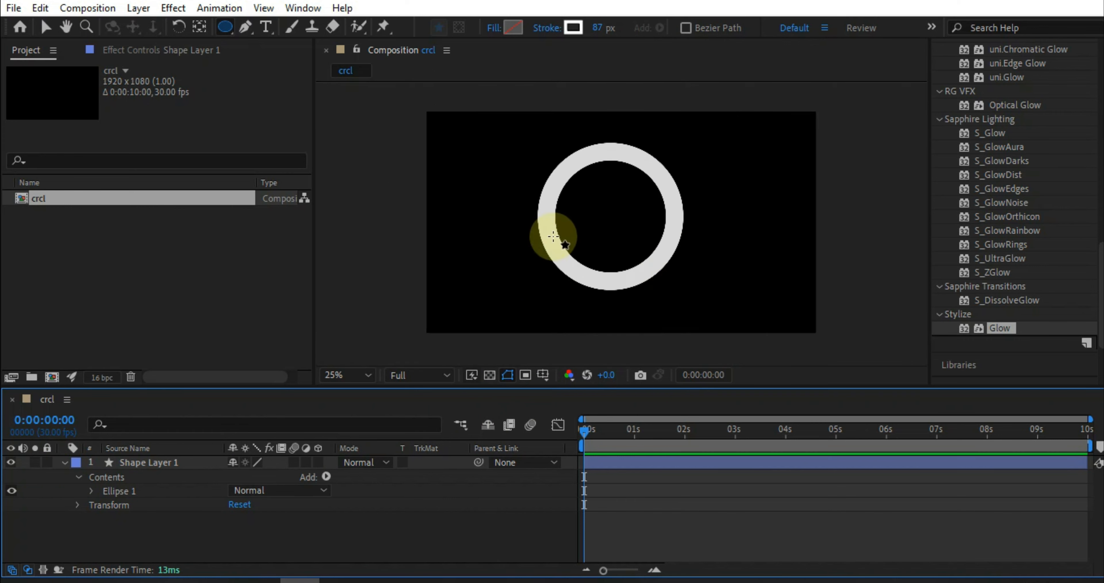
left_click(64, 464)
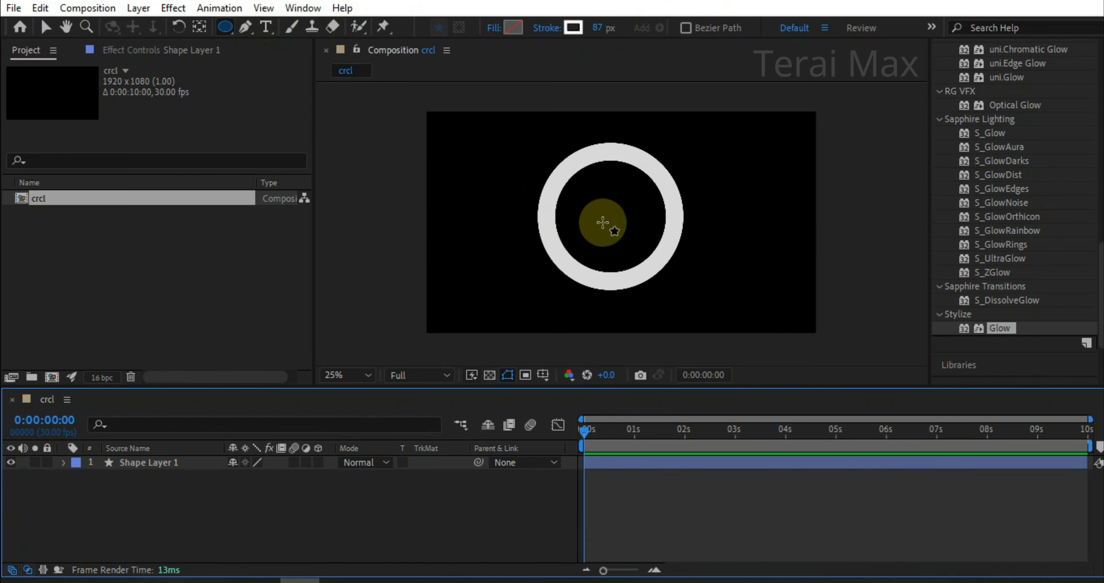
Step: Centre Shape Layer 1 horizontally and vertically in the composition and move its anchor point to the ring's centre
scroll(984, 104, "up", 15)
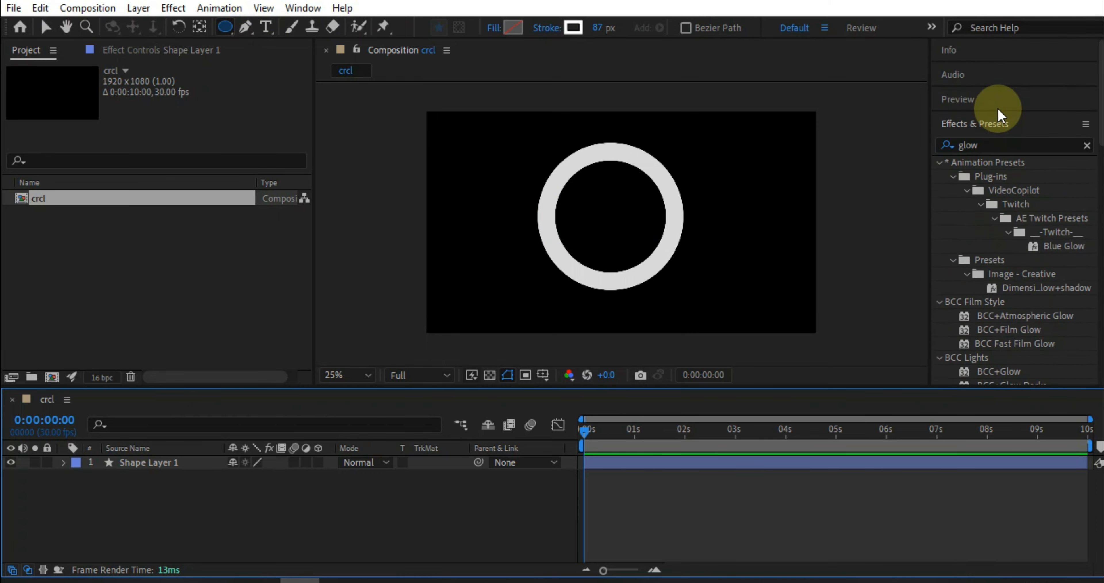
left_click(967, 118)
left_click(960, 272)
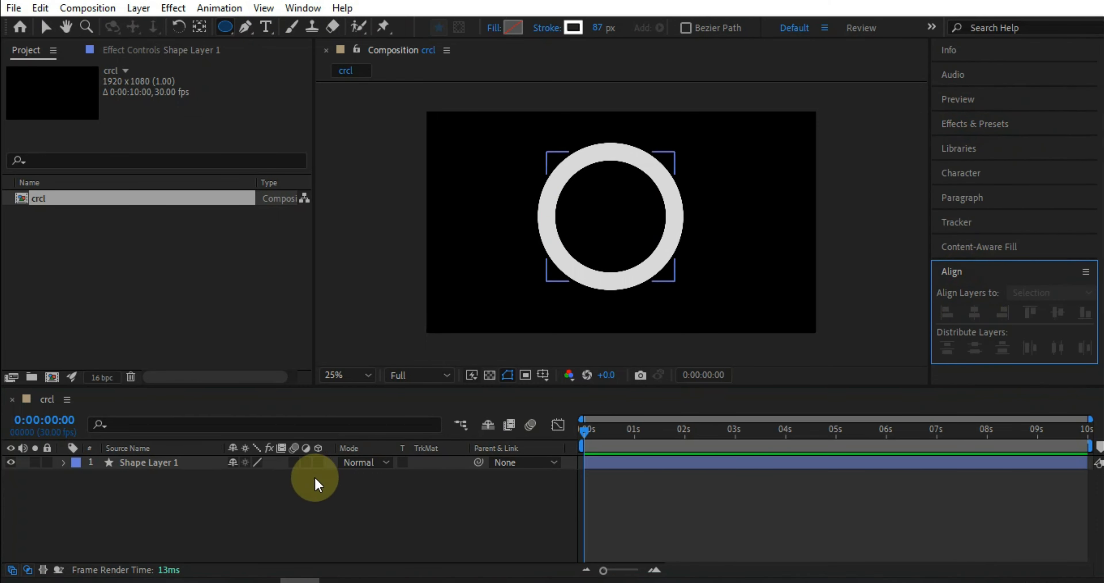
left_click(172, 462)
left_click(976, 313)
left_click(1055, 313)
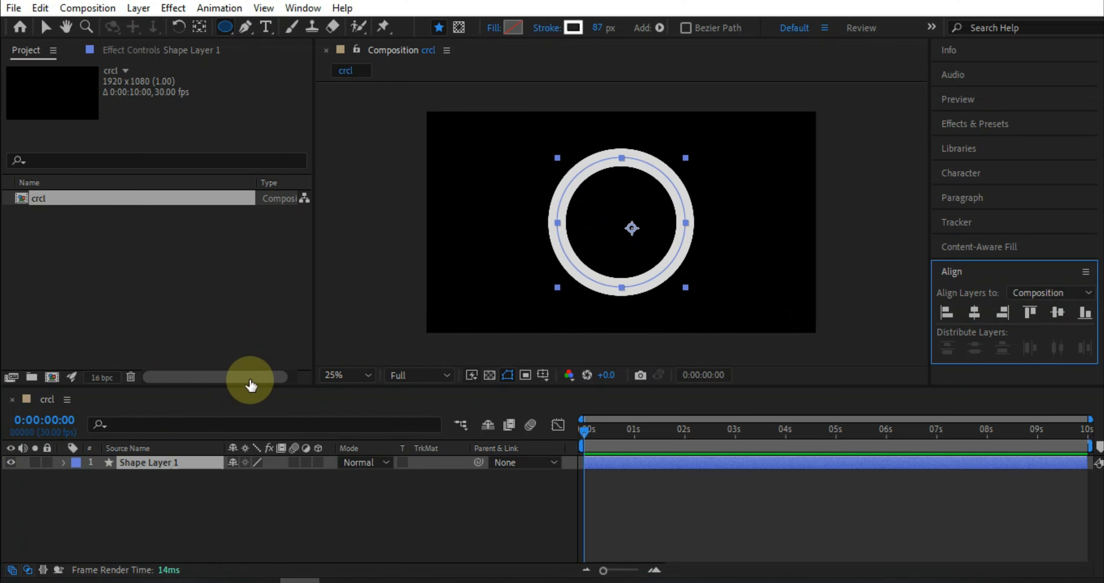
left_click(200, 27)
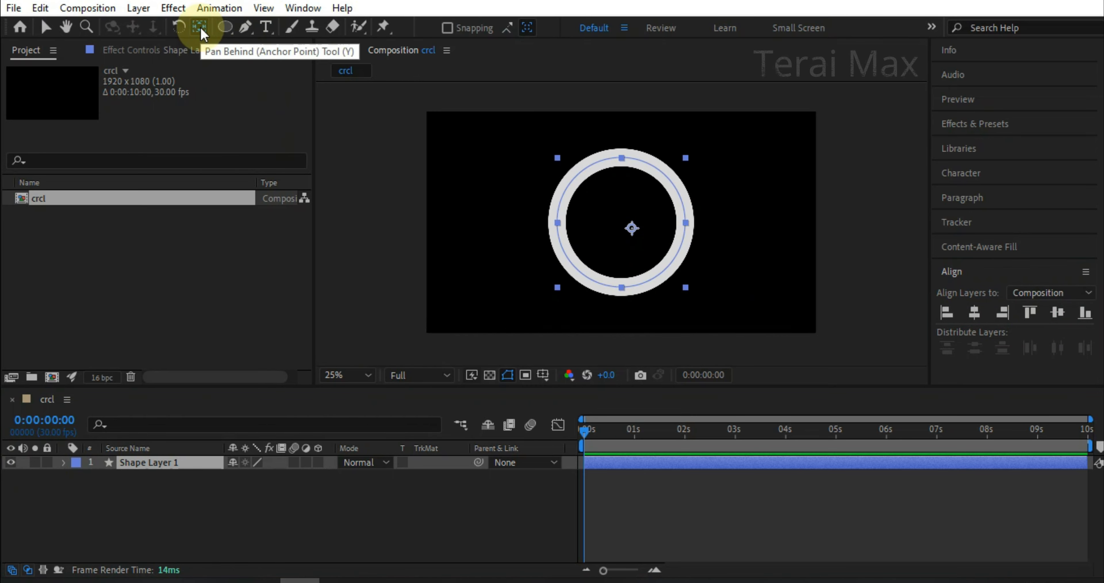
key("ctrl+alt+Home")
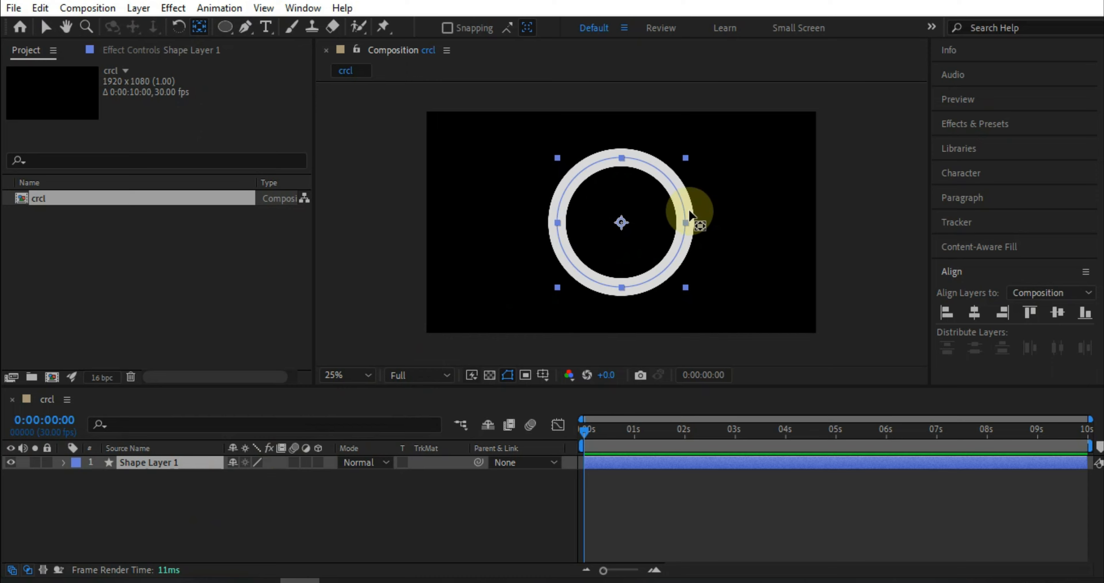
Step: Duplicate the ring's shape layer and rename the copy as mask
key("ctrl+d")
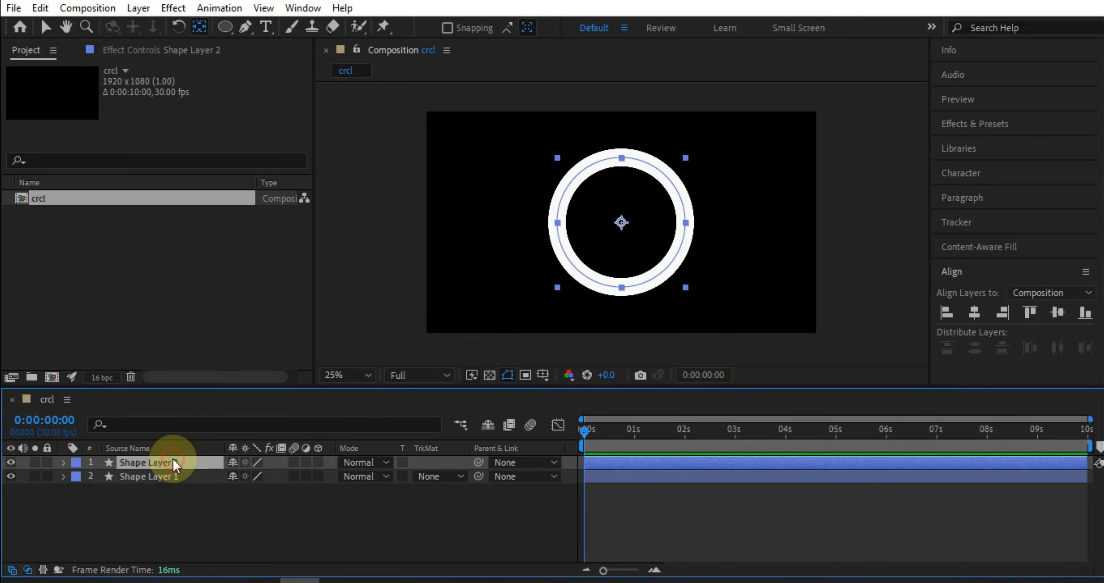
right_click(171, 464)
left_click(214, 528)
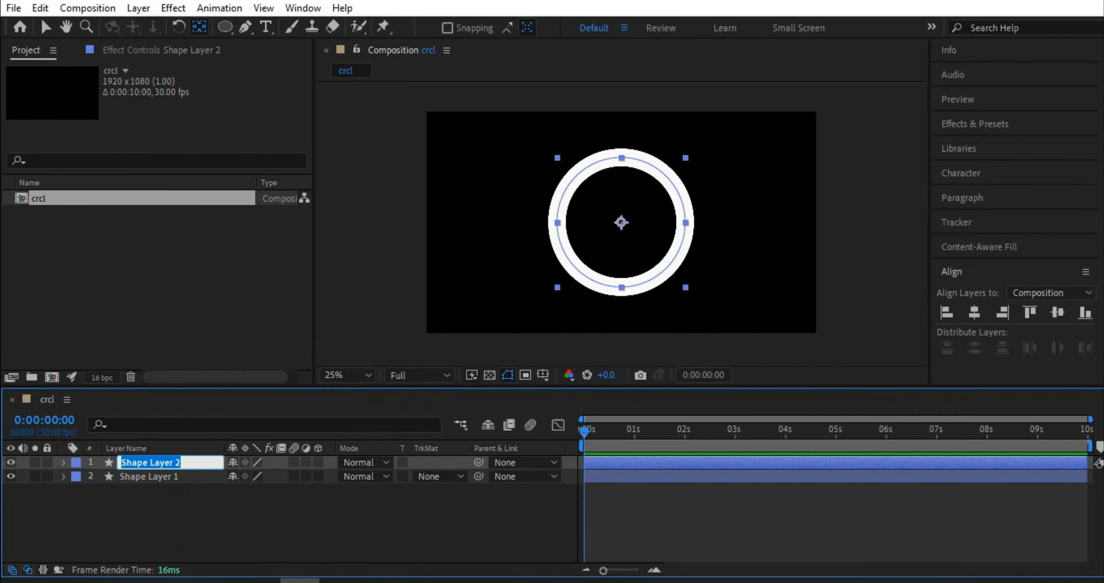
type("mask")
key("Return")
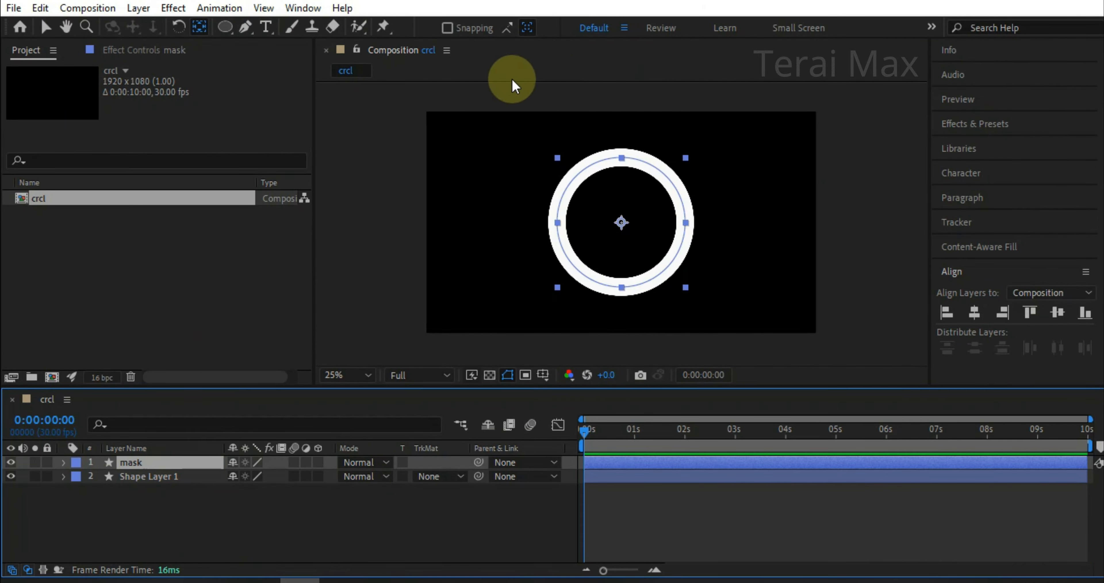
Step: Set the mask layer's stroke to black (000000) with a width of 27 px
left_click(63, 462)
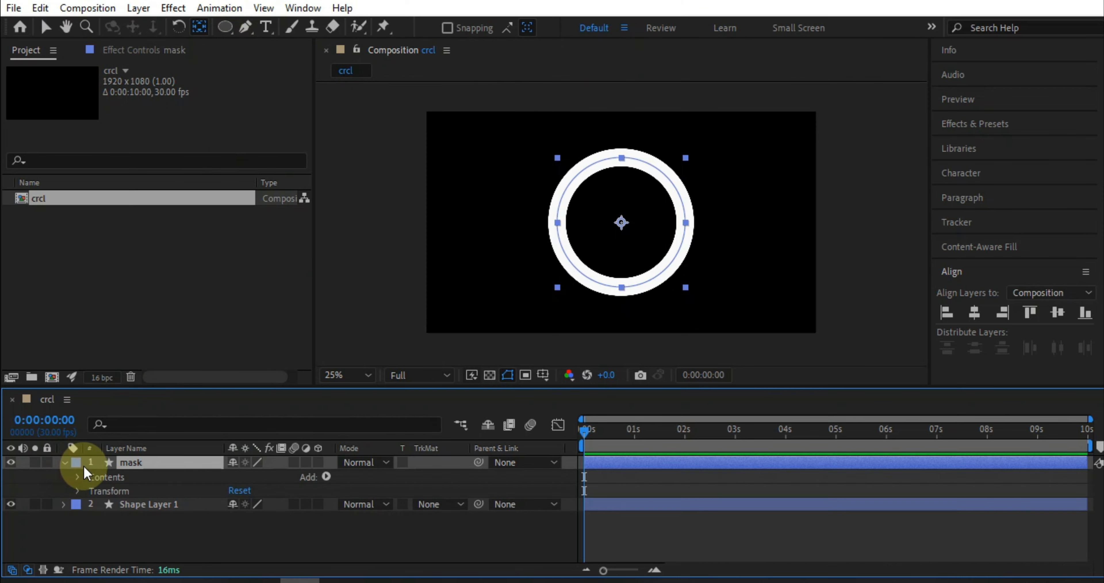
left_click(62, 462)
left_click(162, 472)
left_click(226, 28)
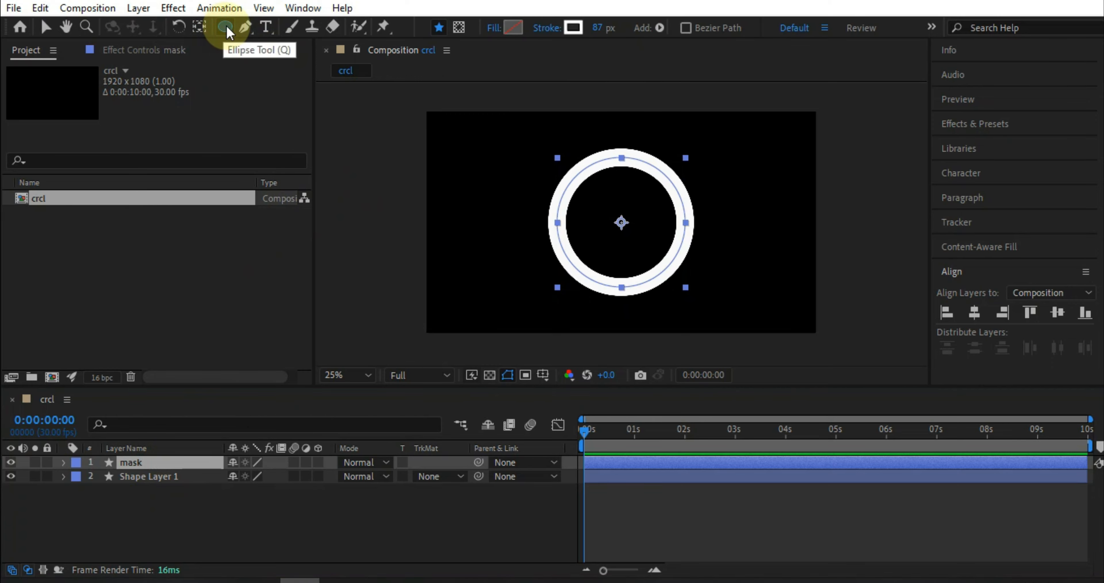
left_click_drag(598, 29, 578, 29)
left_click(574, 29)
mouse_move(197, 168)
left_mouse_down()
mouse_move(81, 259)
mouse_move(37, 312)
left_mouse_up()
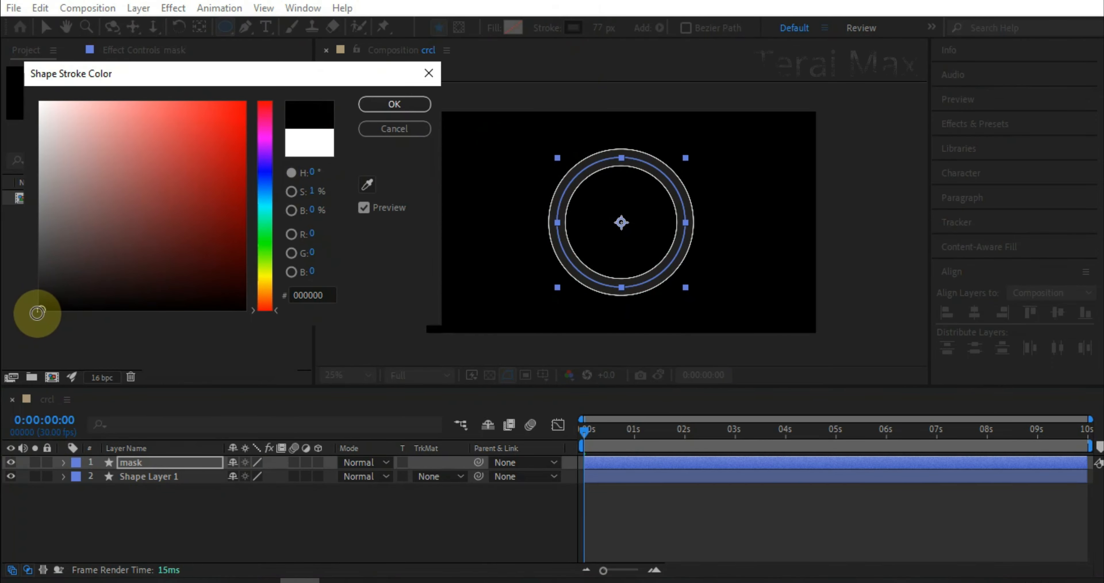
left_click(377, 105)
left_click_drag(604, 27, 562, 32)
scroll(626, 276, "up", 2)
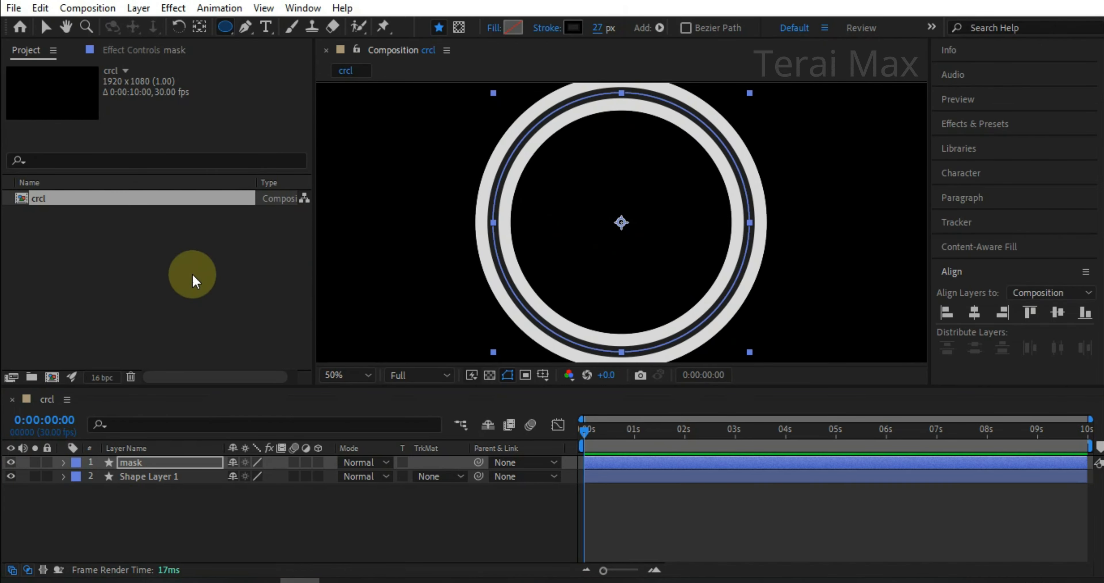
key("Return")
Step: Apply Fast Box Blur to the mask layer with a blur radius of 10
left_click(974, 123)
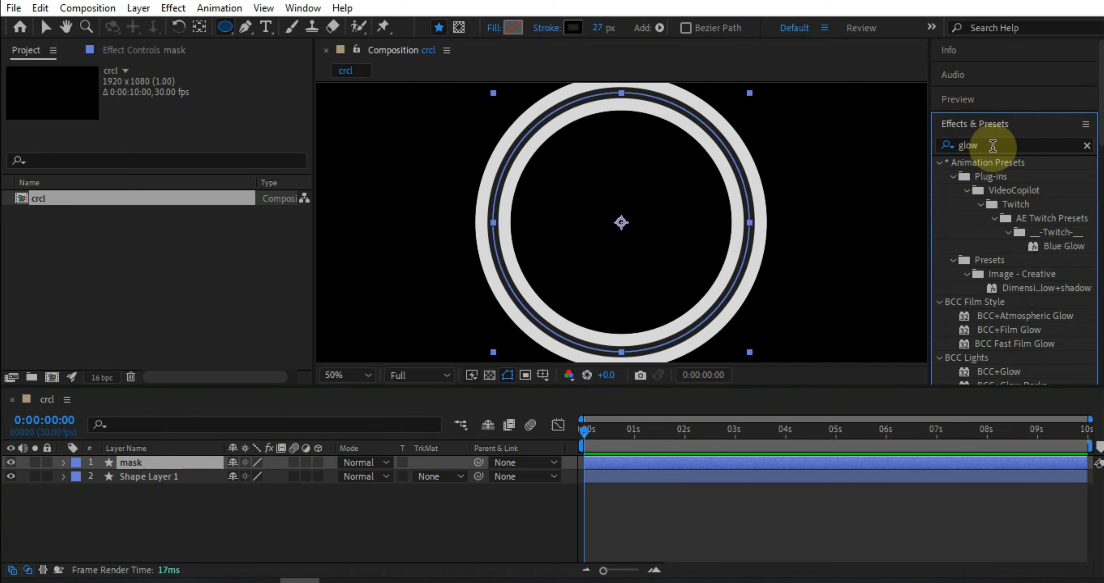
type("fast b")
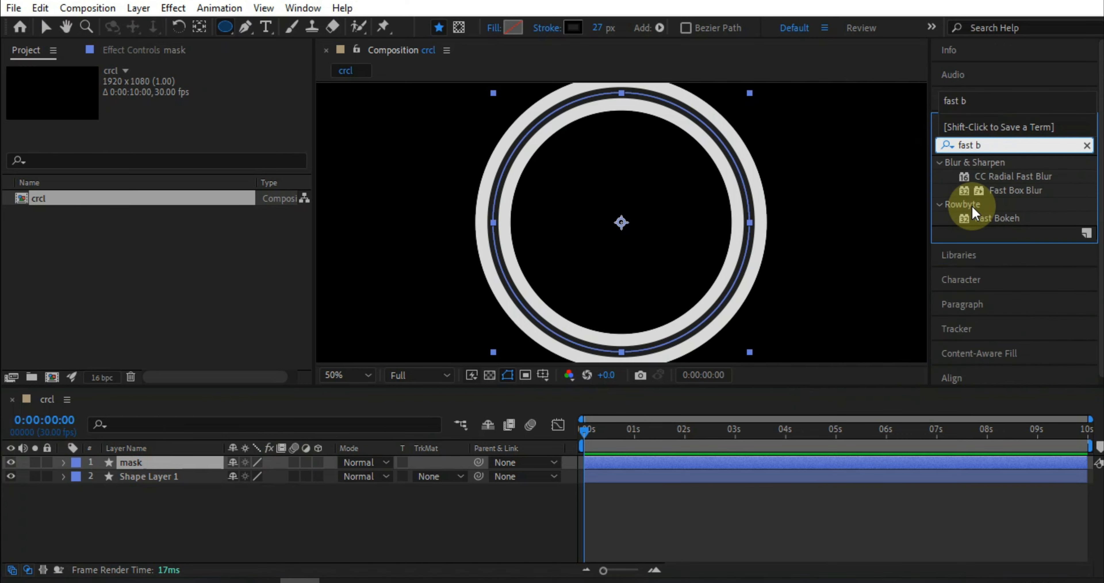
left_click_drag(1020, 190, 177, 462)
left_click_drag(176, 102, 195, 115)
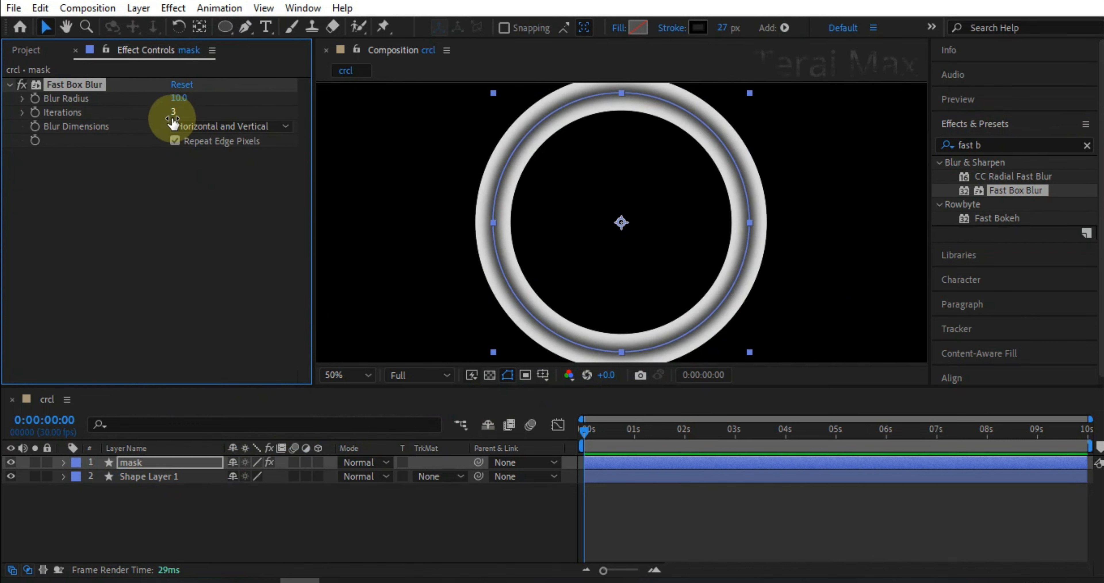
Step: Set the mask ring's stroke width to 18 px and its Fast Box Blur radius to 15
left_click(732, 40)
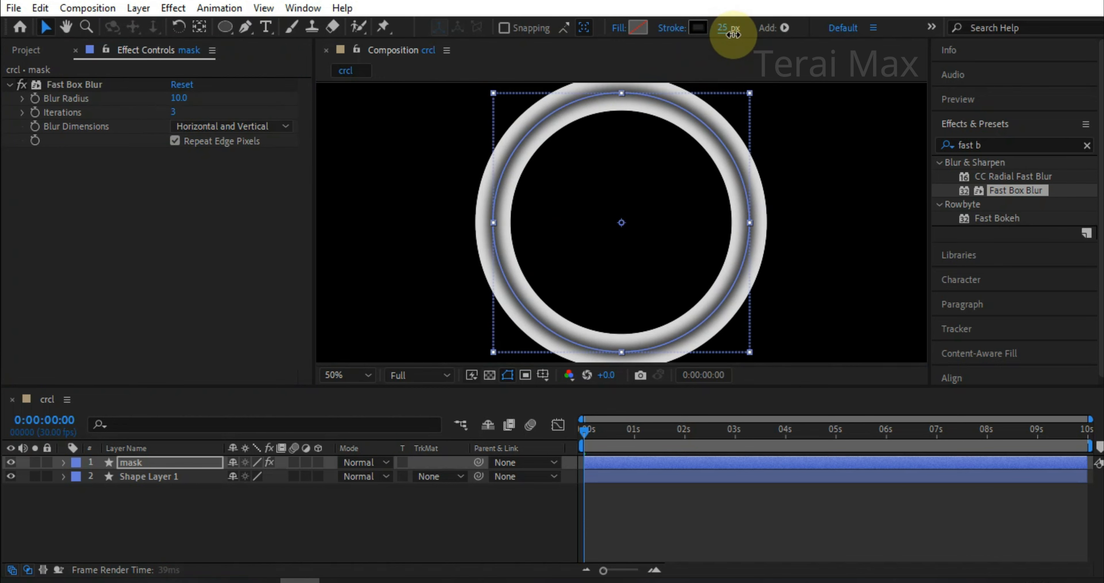
left_click_drag(733, 34, 730, 37)
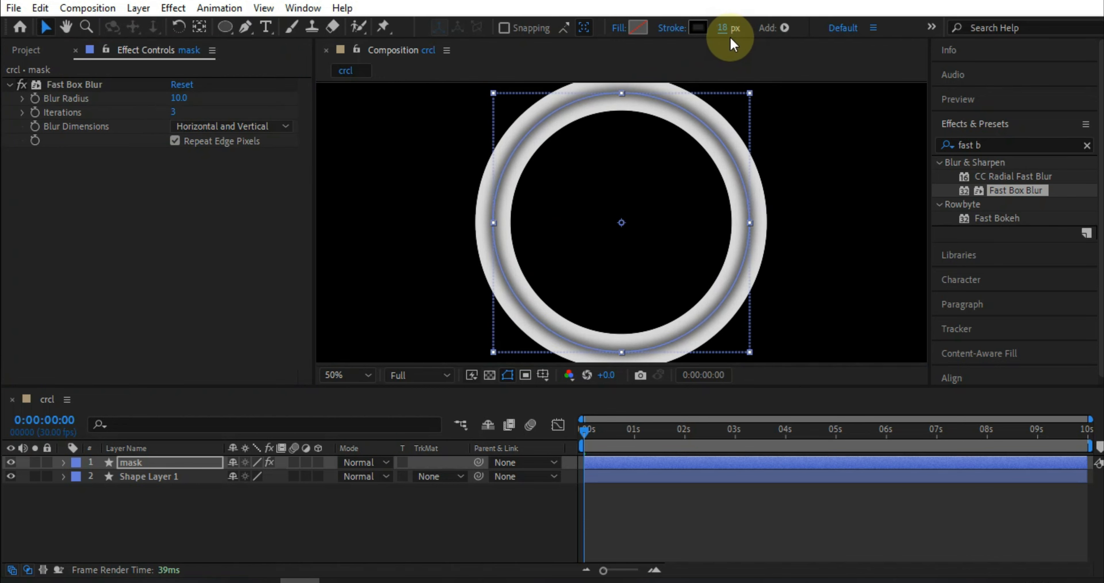
left_click_drag(183, 99, 191, 111)
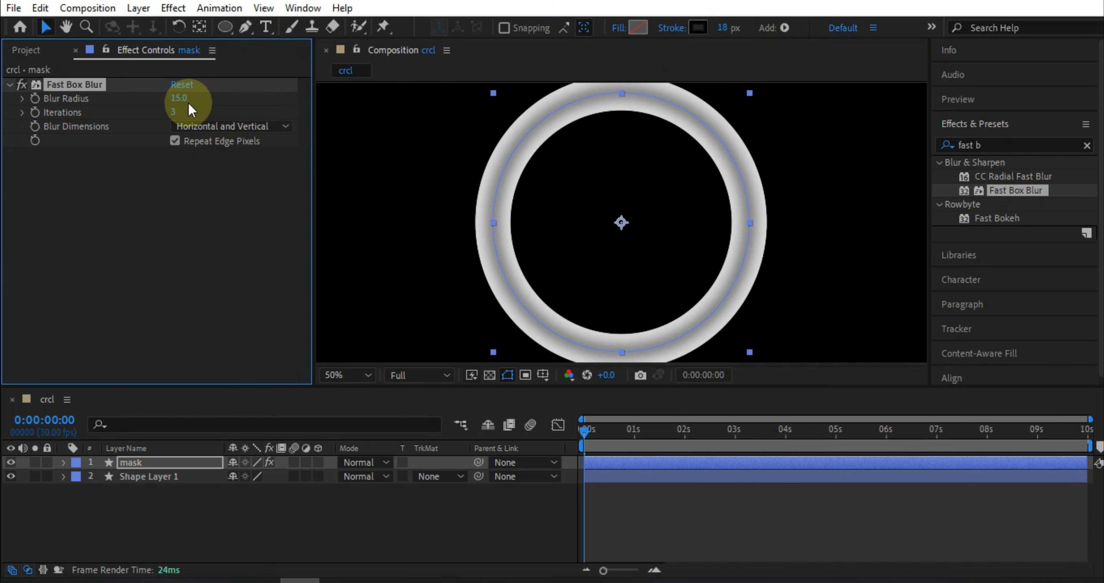
left_click(256, 437)
scroll(665, 226, "down", 2)
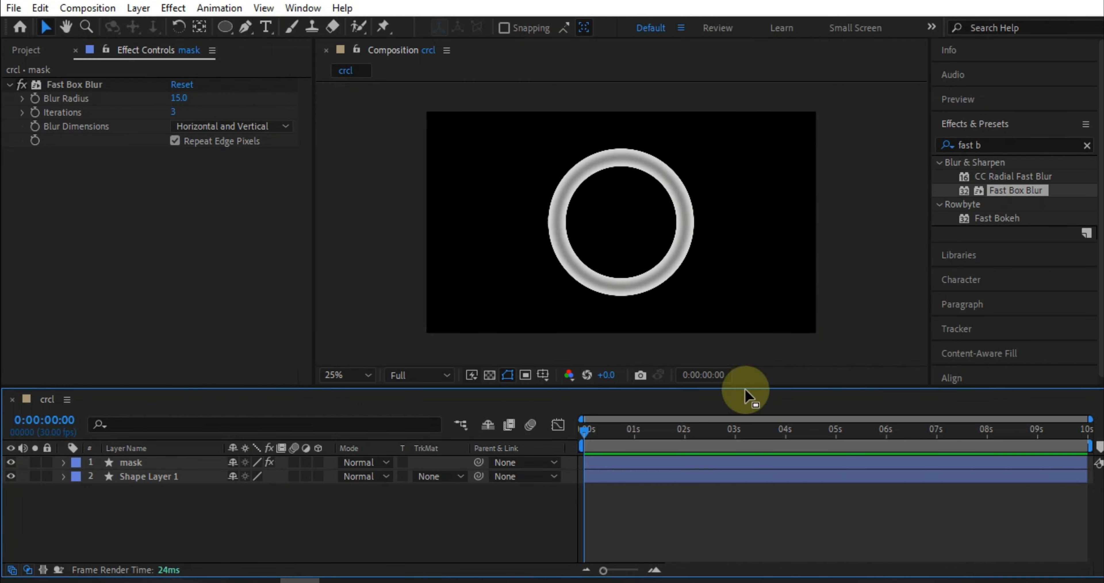
Step: Apply the 4-Color Gradient effect to Shape Layer 1
left_click(986, 145)
type("4-")
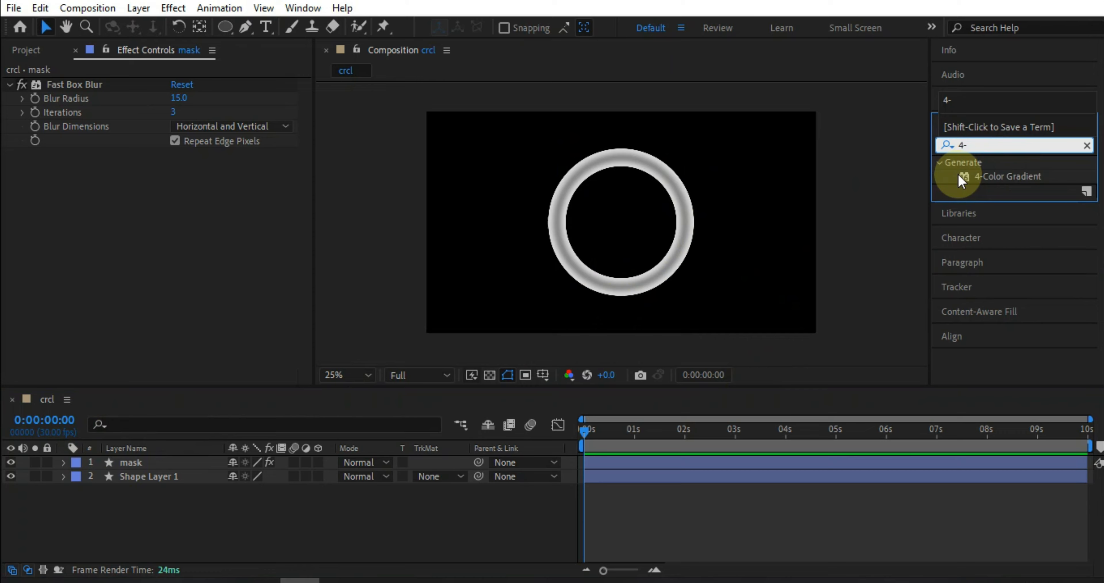
left_click_drag(960, 180, 179, 475)
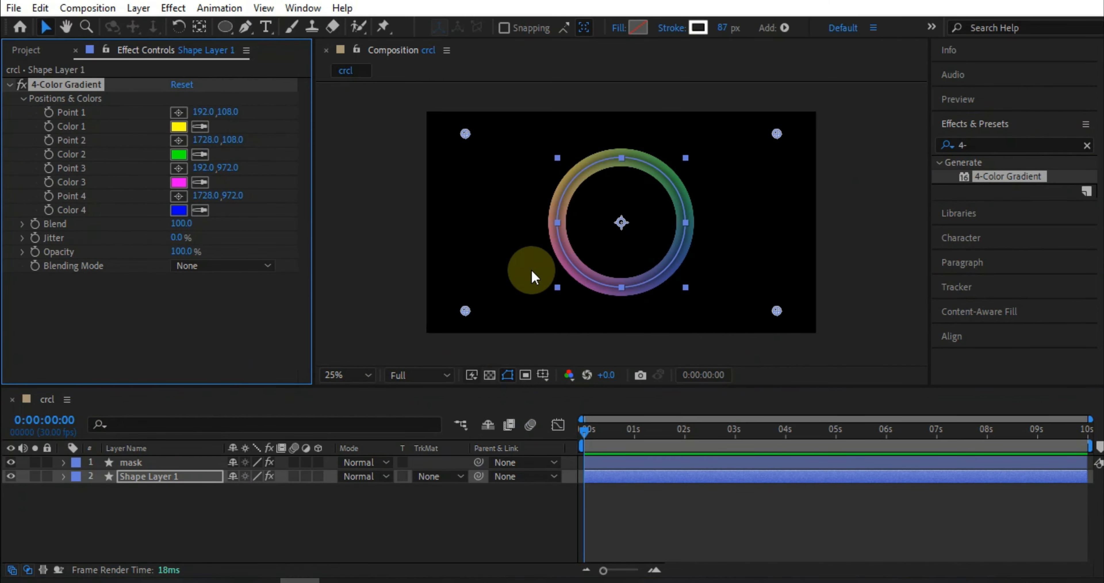
scroll(531, 276, "up", 2)
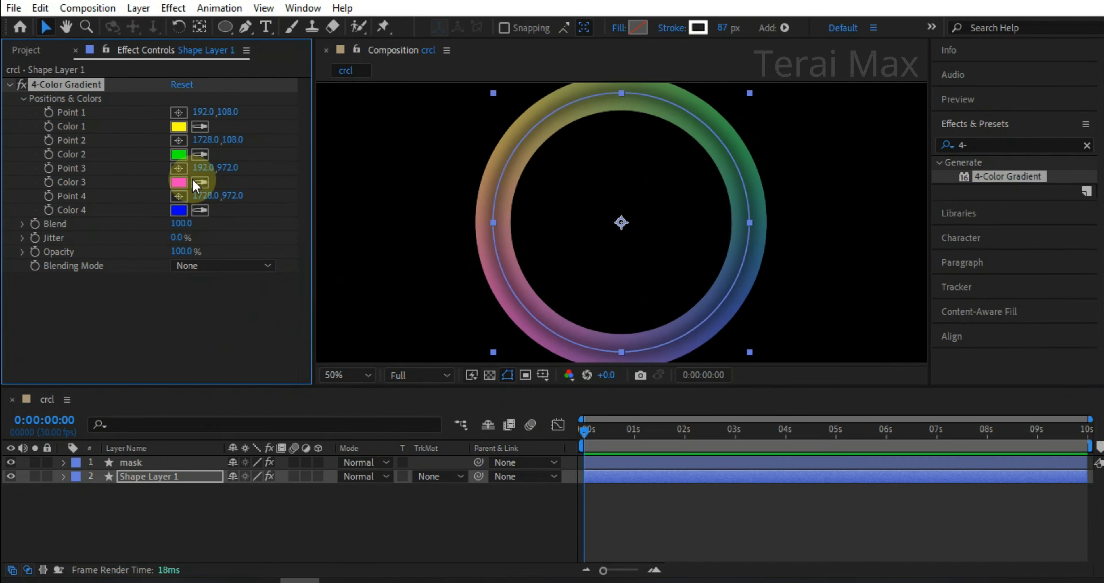
scroll(492, 221, "down", 2)
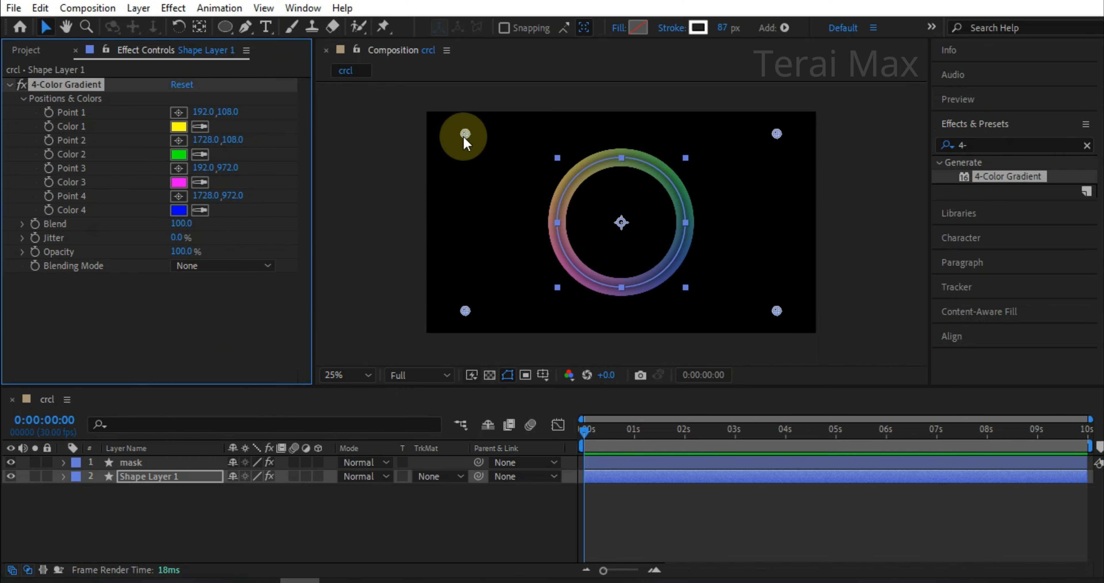
Step: Move the four gradient points close around the ring, to about (568, 312), (1288, 300), (644, 804) and (1360, 764)
left_click_drag(465, 134, 541, 175)
left_click_drag(465, 312, 543, 278)
left_click_drag(777, 312, 732, 286)
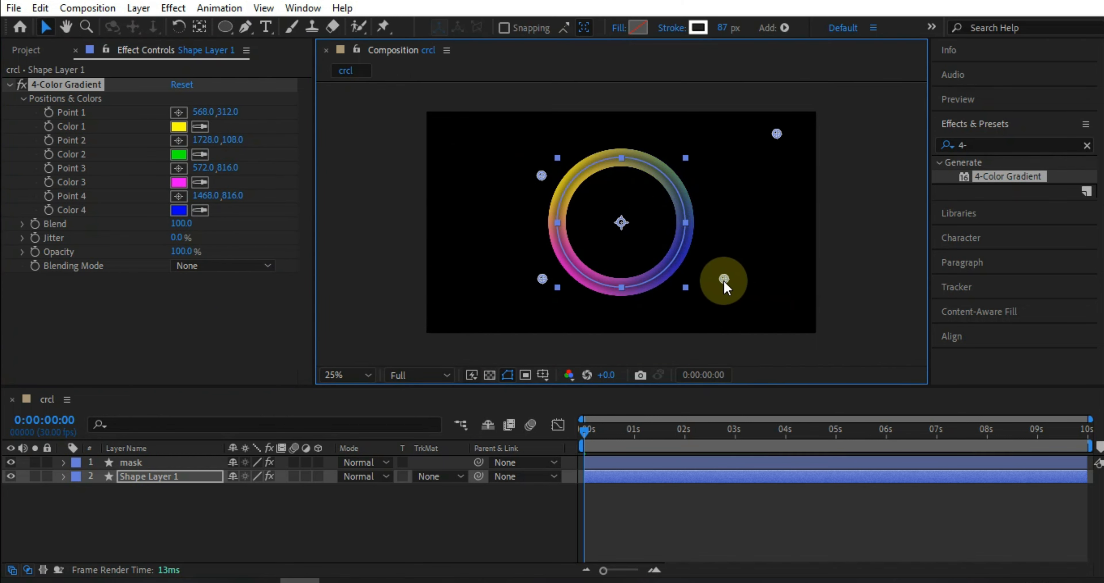
left_click_drag(775, 134, 750, 138)
left_click_drag(681, 174, 688, 172)
left_click_drag(724, 278, 703, 269)
left_click_drag(542, 278, 553, 280)
left_click(542, 170)
Step: Fine-tune Shape Layer 1's gradient, placing Point 3 at 644, 808 and Point 1 at about 622, 334
left_click(137, 476)
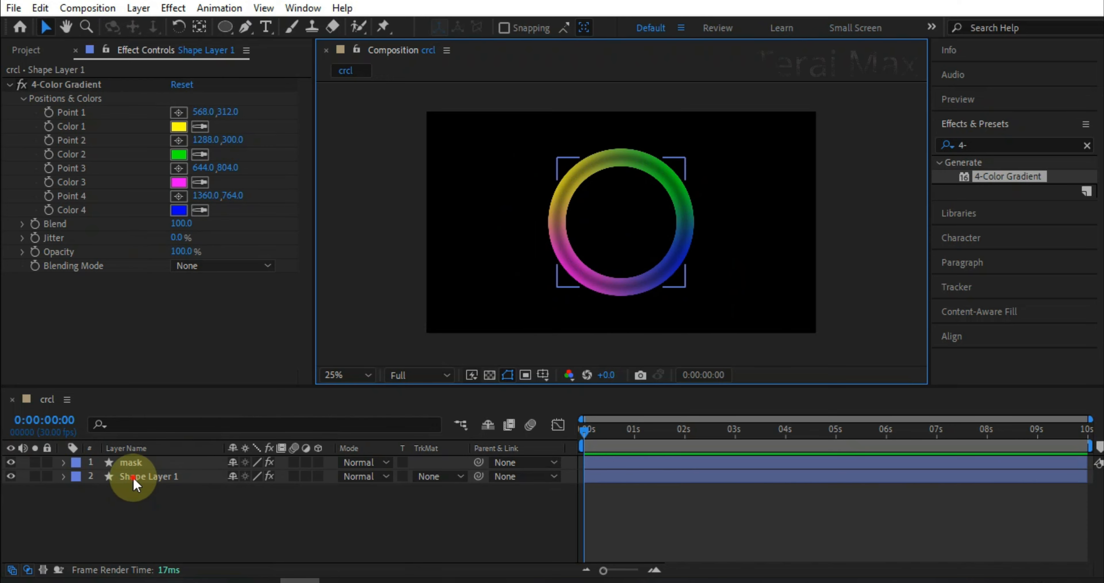
left_click(174, 154)
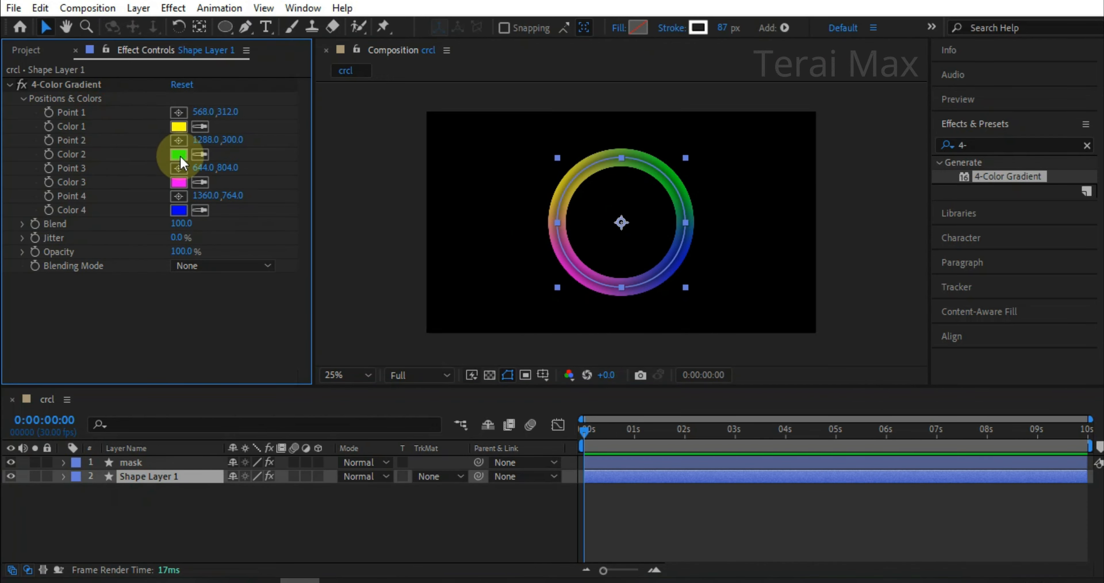
scroll(589, 268, "up", 2)
left_click_drag(227, 168, 232, 168)
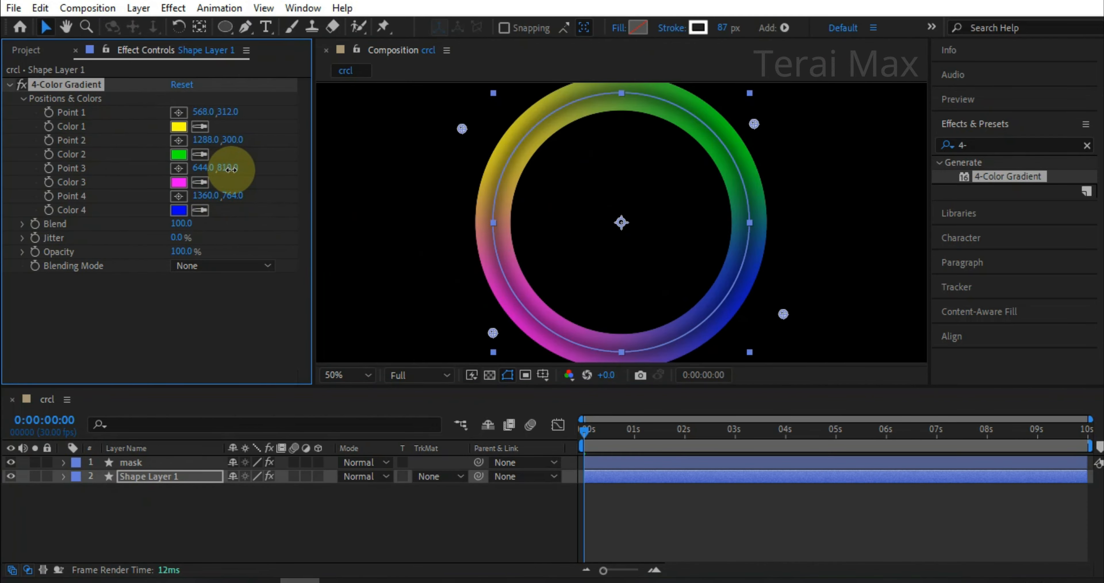
left_click_drag(468, 136, 486, 141)
left_click(459, 505)
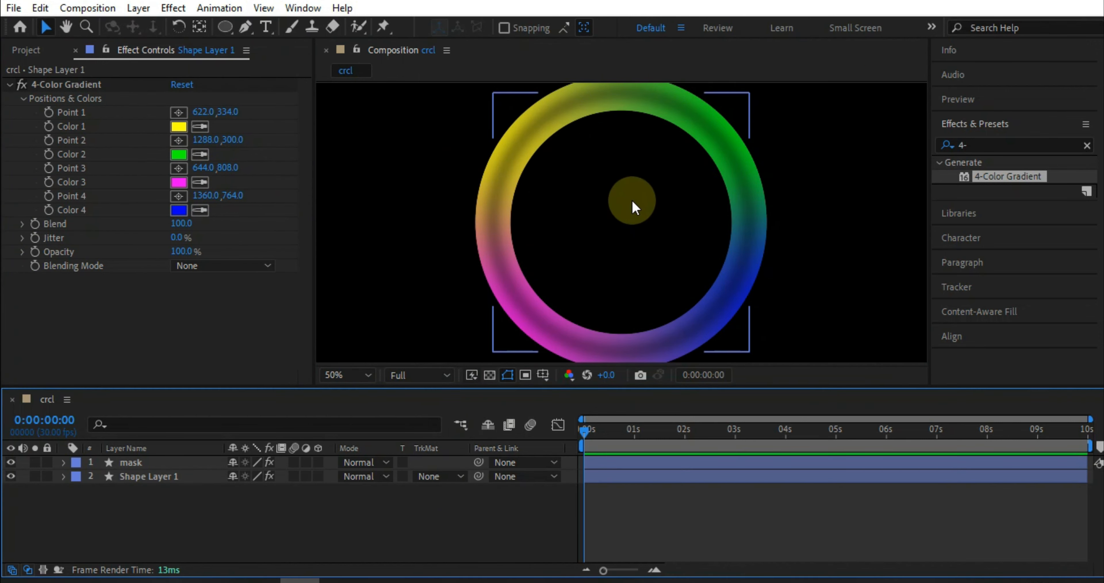
key("comma")
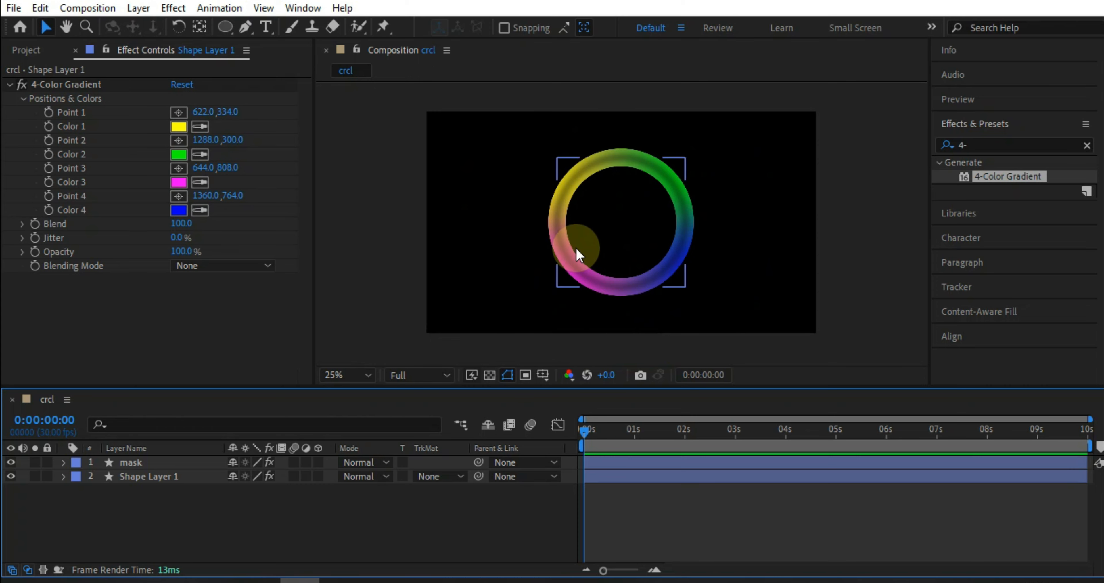
Step: Set the mask ring's stroke width to 21 px and inspect the shading on the ring up close
left_click(128, 461)
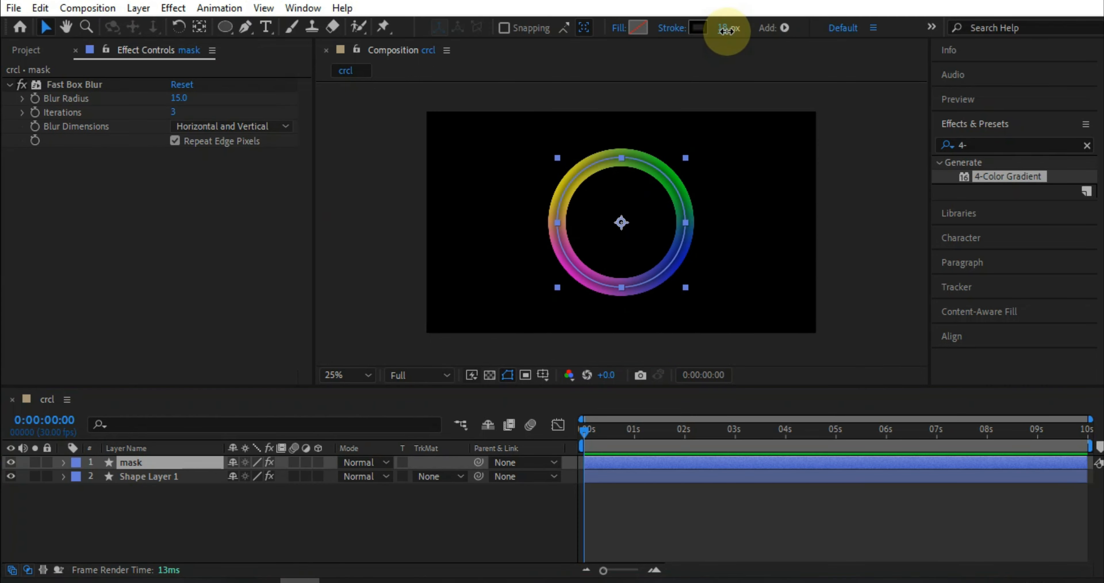
left_click(475, 512)
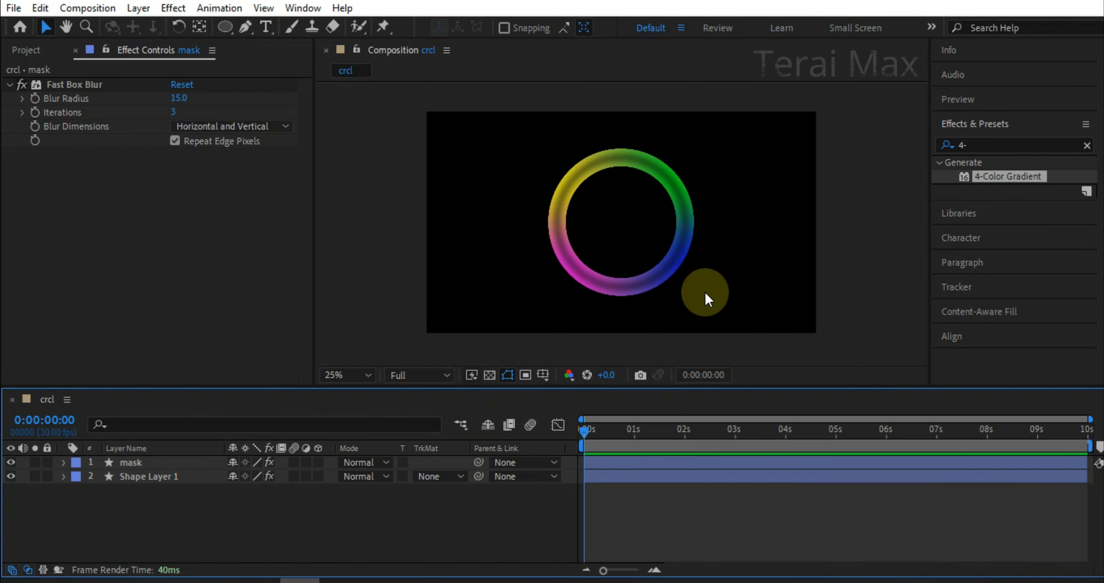
key("period")
key("period")
key("period")
key("period")
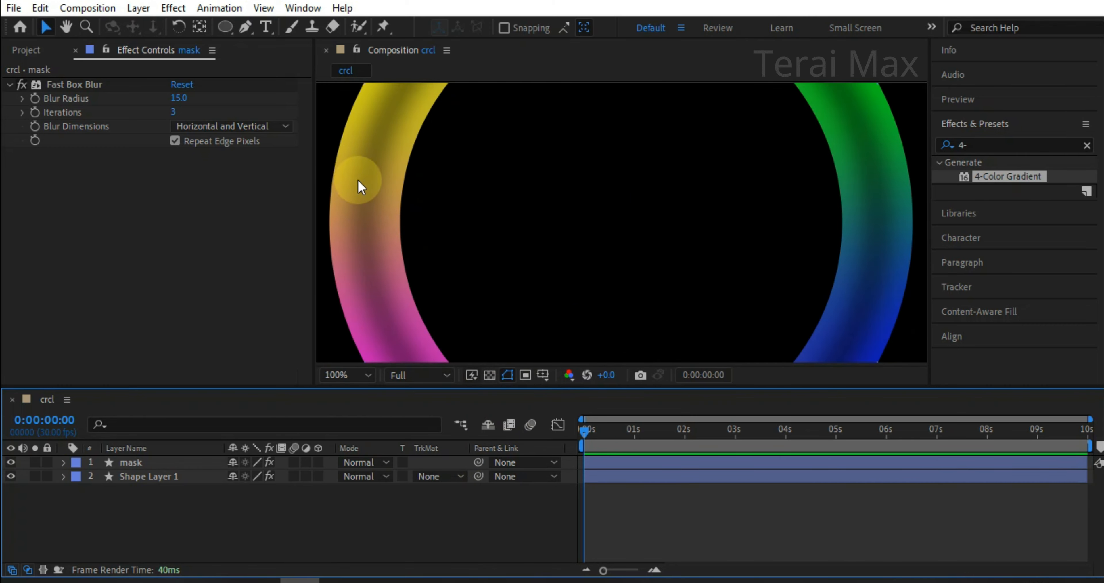
key("comma")
key("comma")
Step: Compare the mask layer's Fast Box Blur with Repeat Edge Pixels off and on
left_click(175, 142)
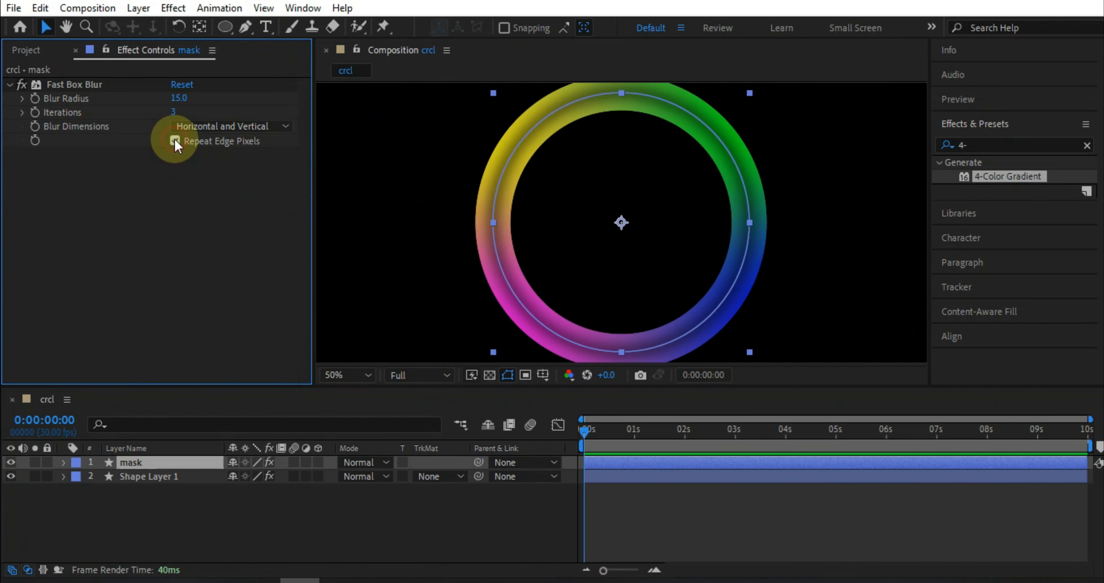
left_click(155, 477)
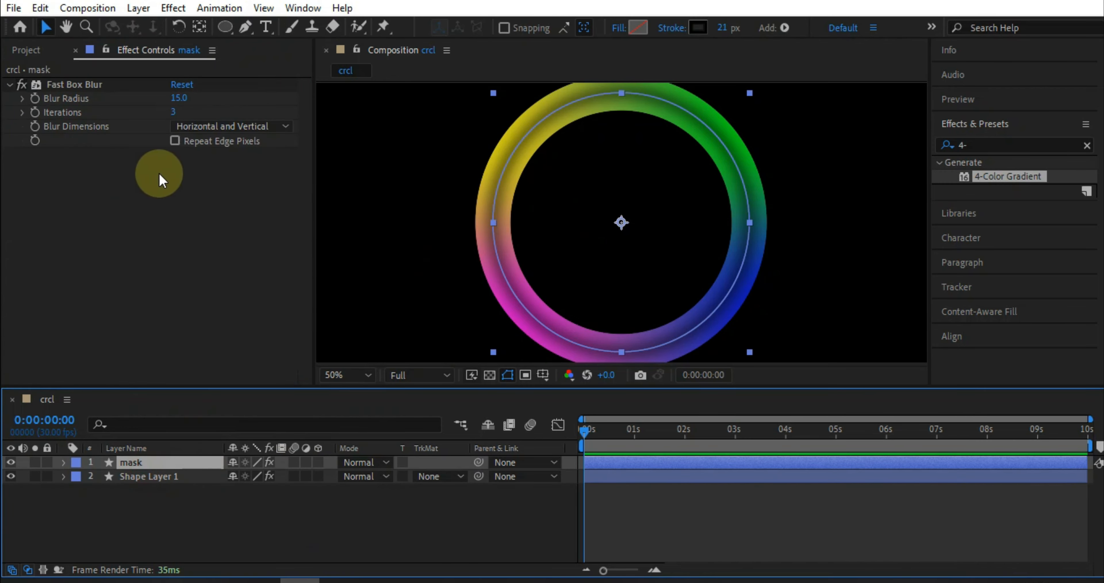
left_click(176, 142)
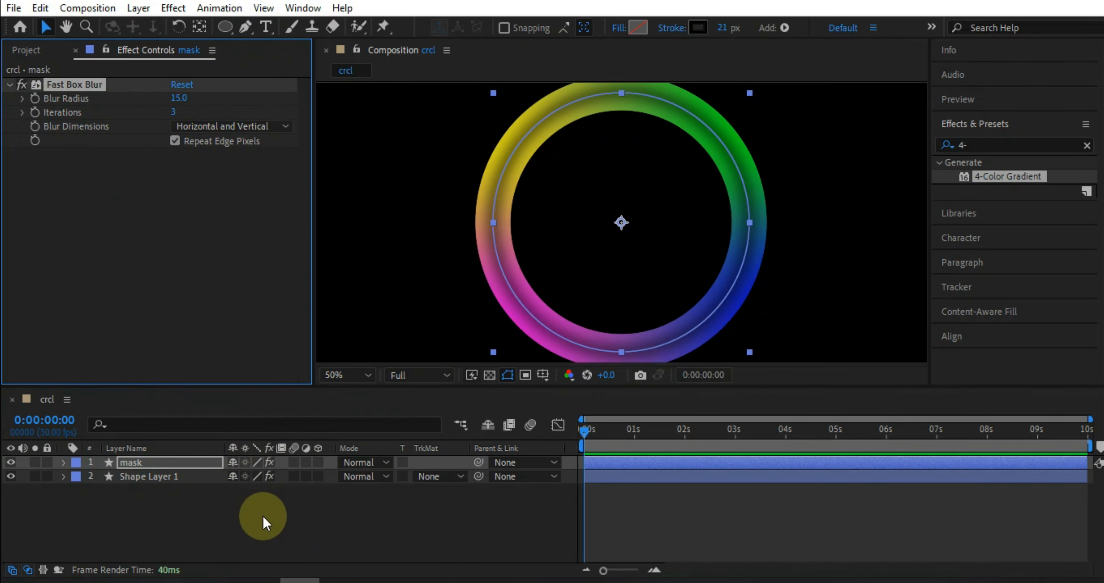
Step: Find the Stylize Glow effect by searching for "glow" and apply it to Shape Layer 1
left_click(155, 478)
left_click(302, 514)
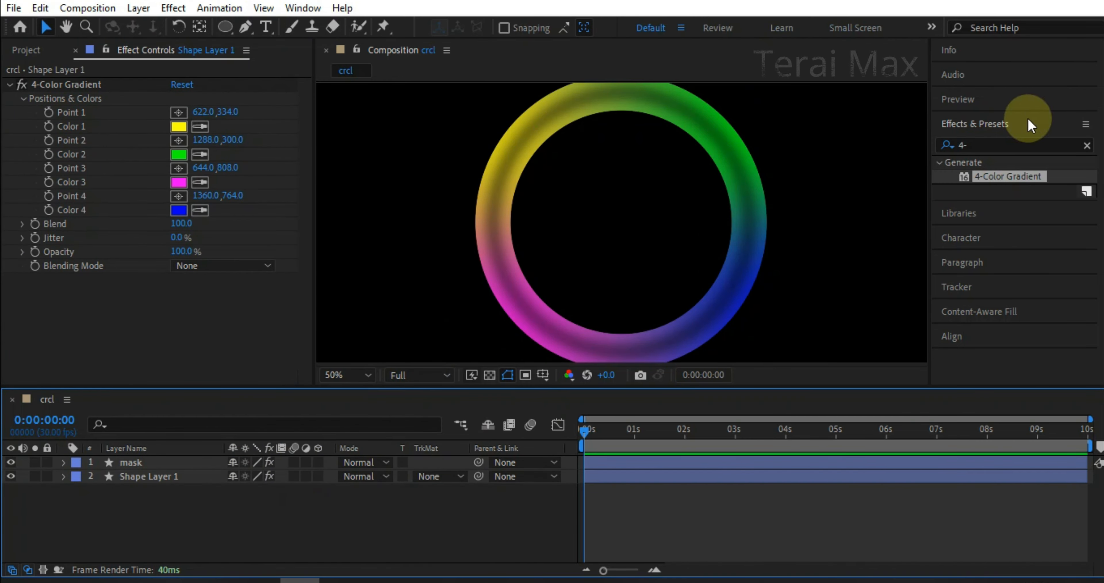
left_click(981, 145)
type("glow")
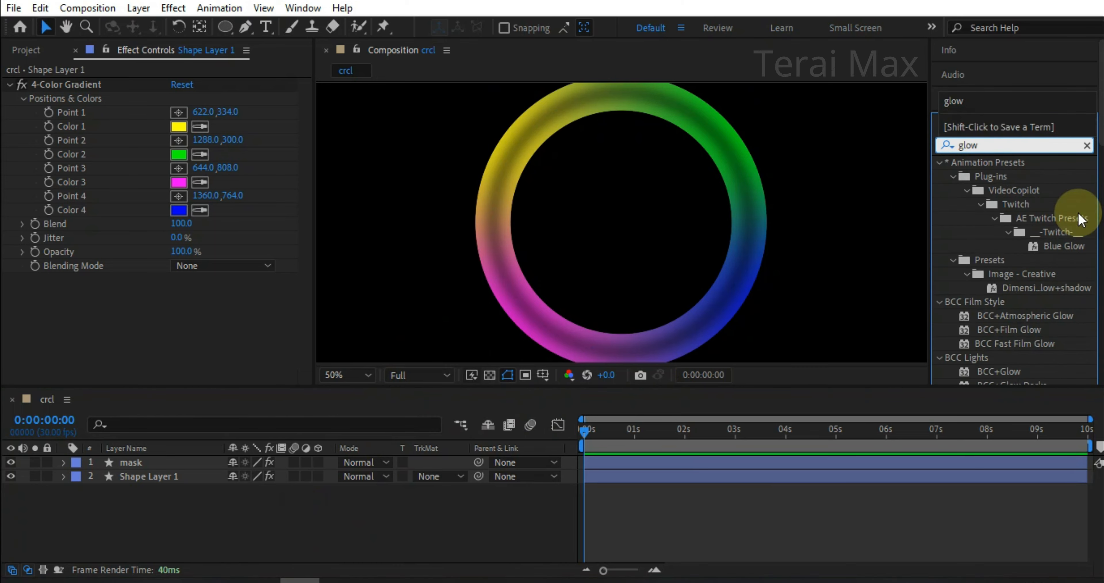
scroll(1007, 343, "down", 10)
left_click_drag(1001, 211, 127, 480)
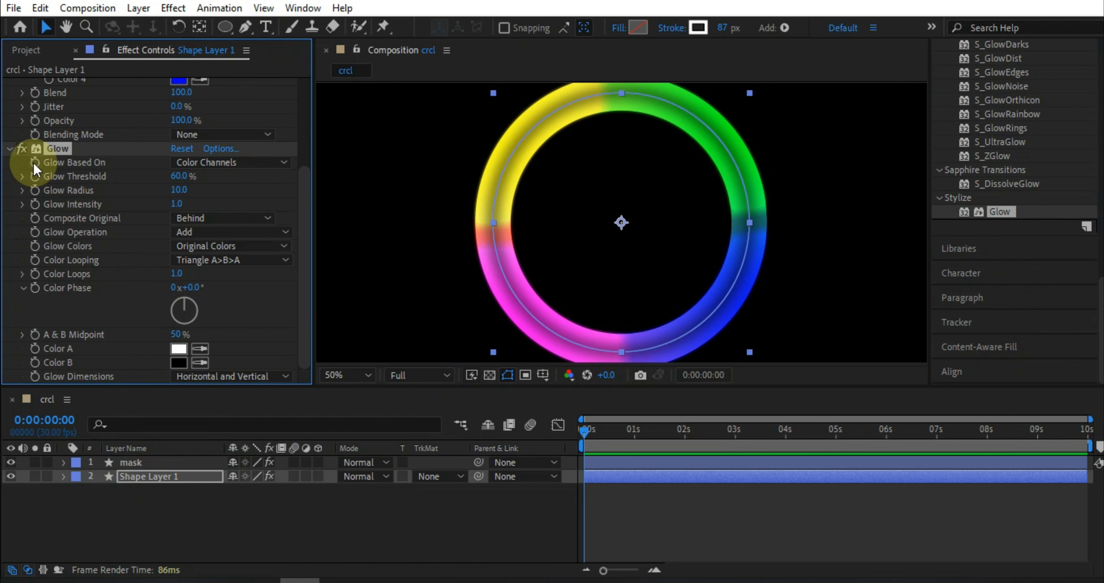
Step: Set the Glow radius to 3 and the Glow threshold to 0% on Shape Layer 1
key("period")
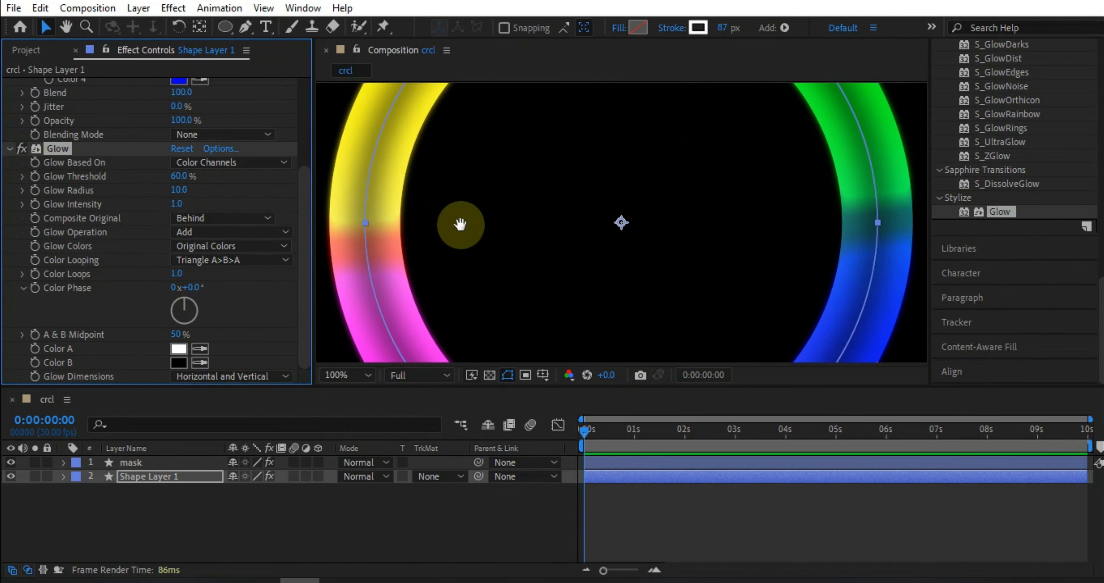
left_click_drag(460, 223, 604, 237)
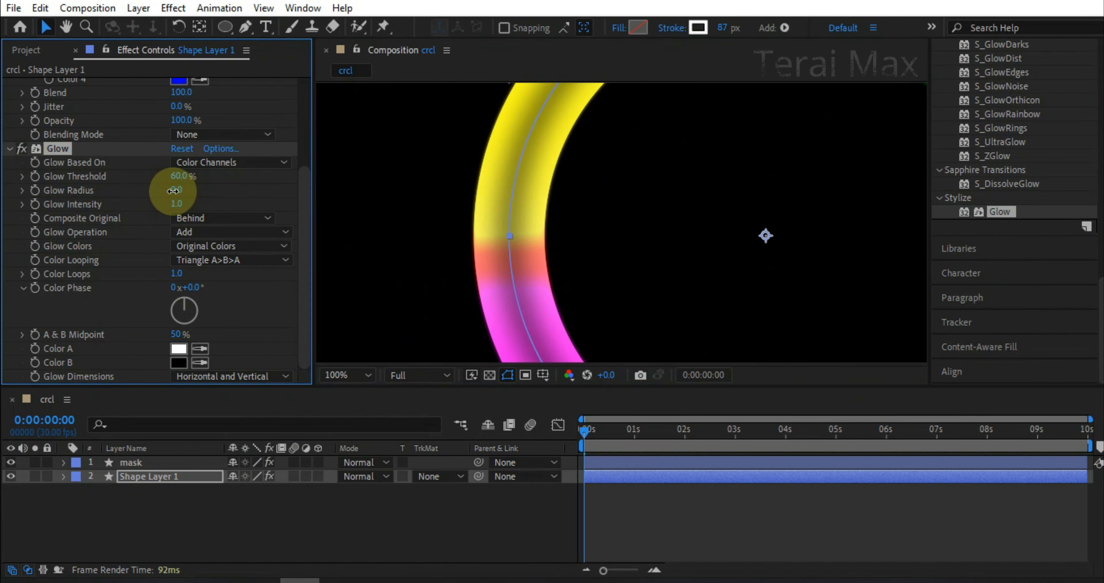
left_click_drag(173, 190, 128, 176)
type("0")
key("Return")
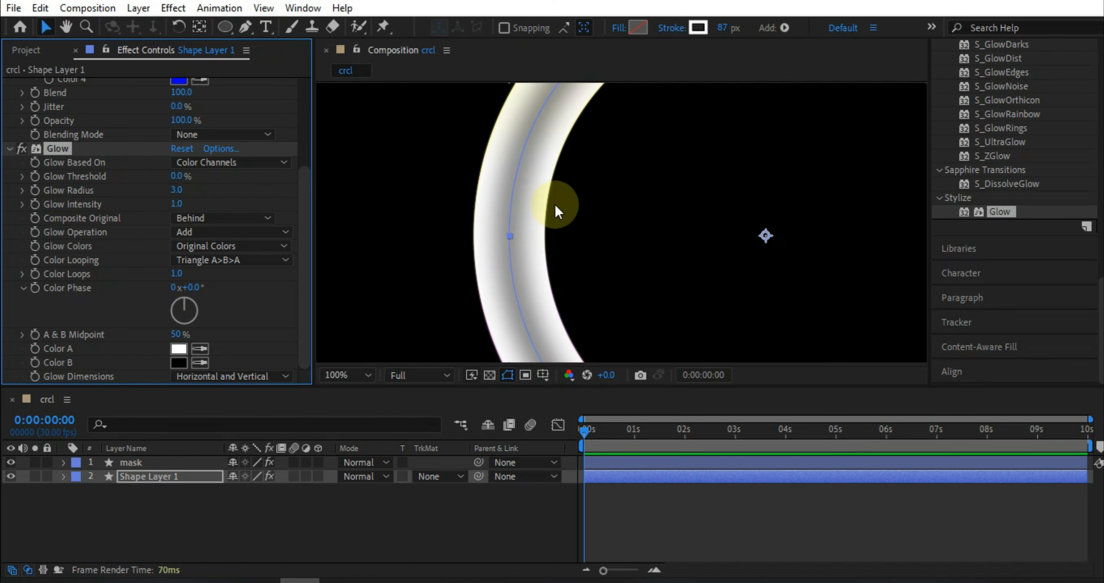
Step: Raise Shape Layer 1's Glow threshold to 51%, judging the colour transitions on the ring
scroll(621, 185, "down", 1)
left_click_drag(171, 180, 287, 178)
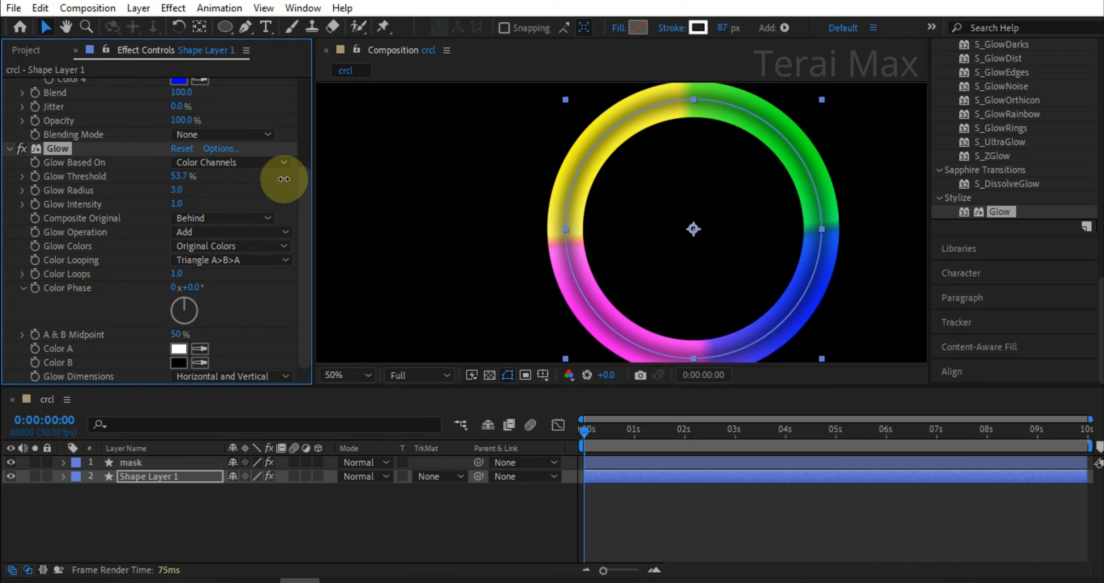
key("period")
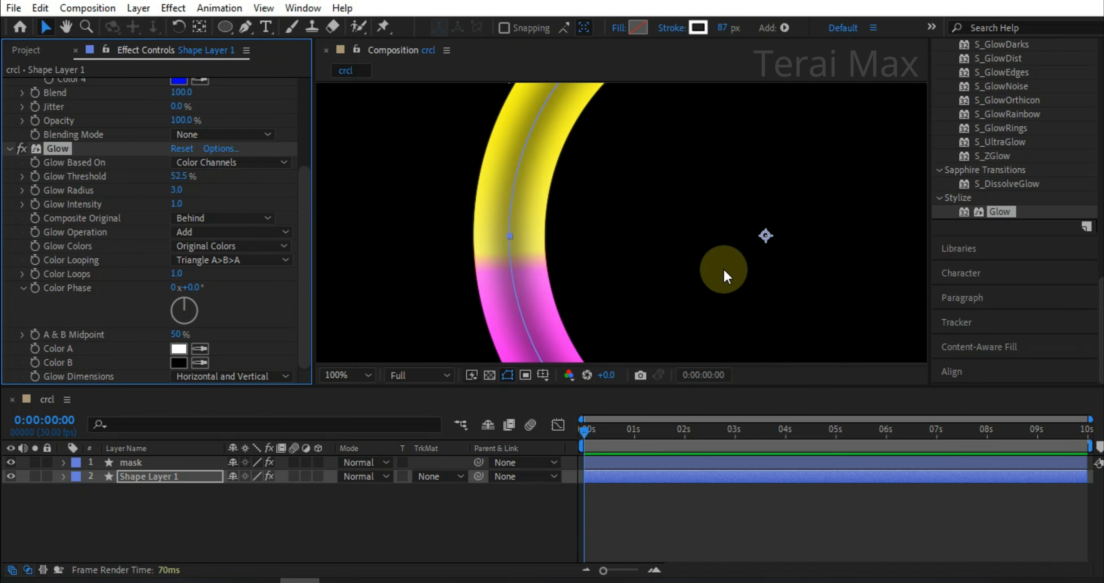
left_click_drag(183, 175, 175, 176)
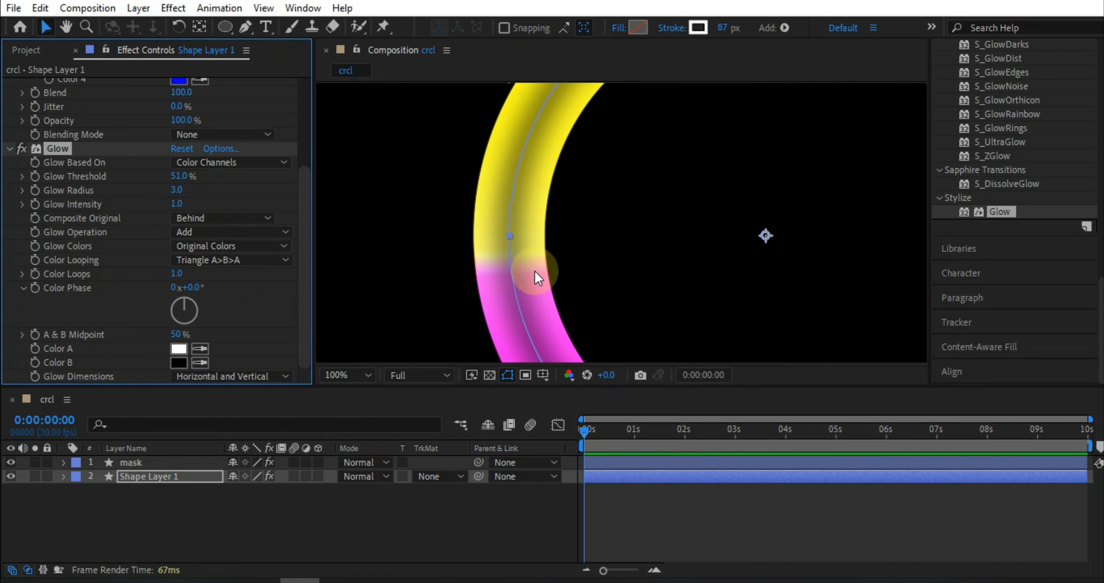
scroll(592, 254, "down", 2)
scroll(671, 253, "up", 1)
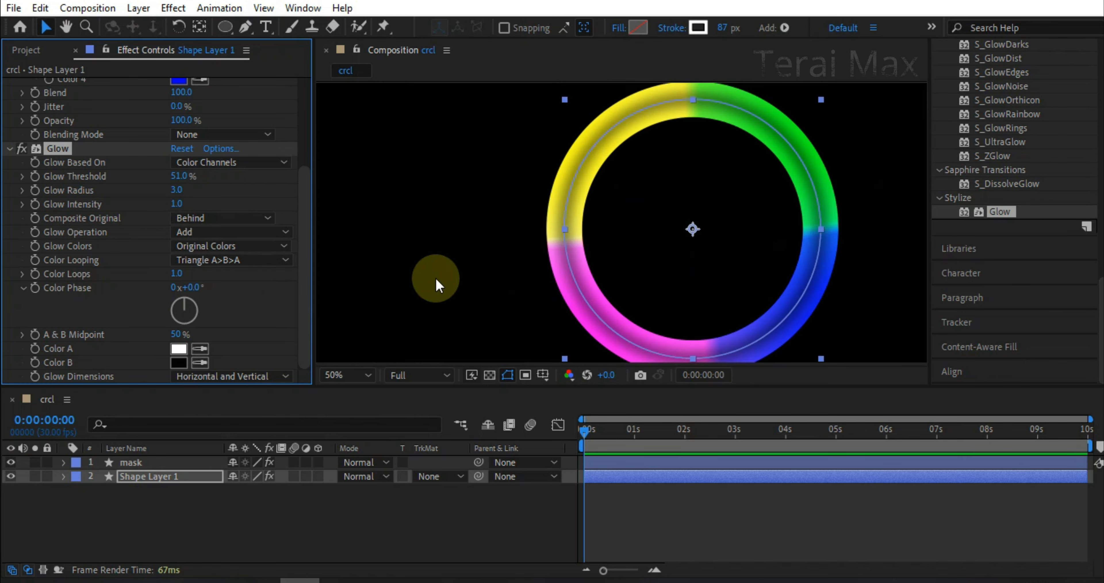
Step: Set the Glow's Composite Original to On Top and compare the ring with the effect off and on
left_click(204, 218)
left_click(213, 231)
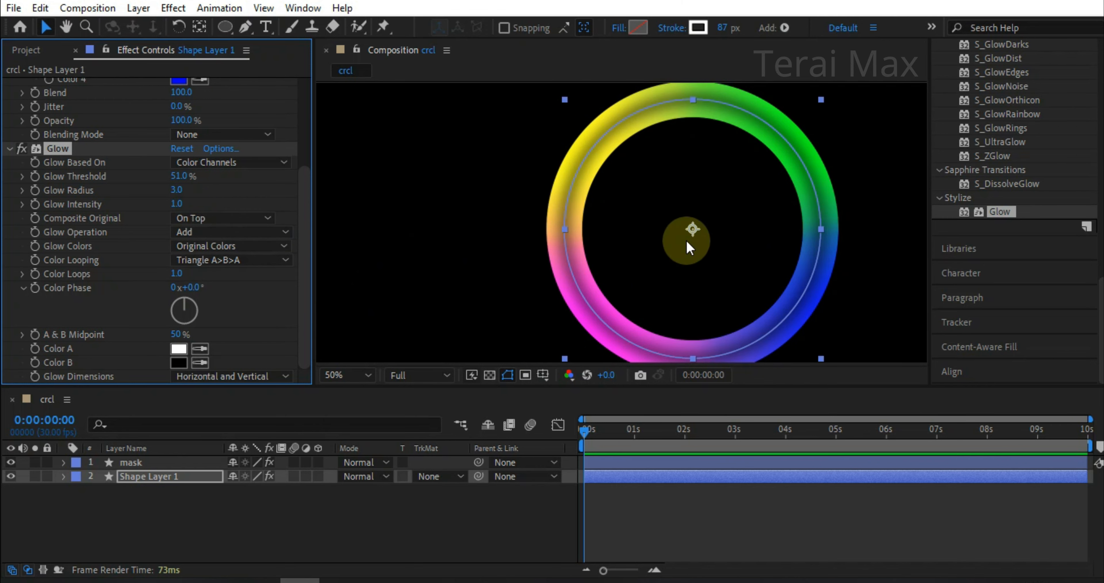
scroll(686, 240, "up", 1)
left_click(24, 146)
left_click(25, 145)
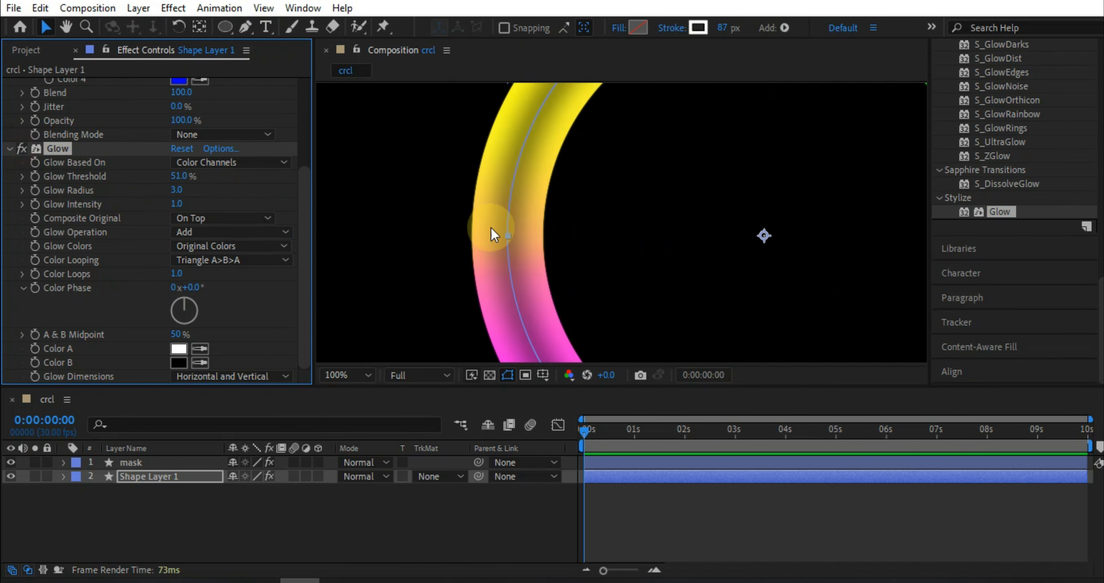
scroll(555, 279, "down", 1)
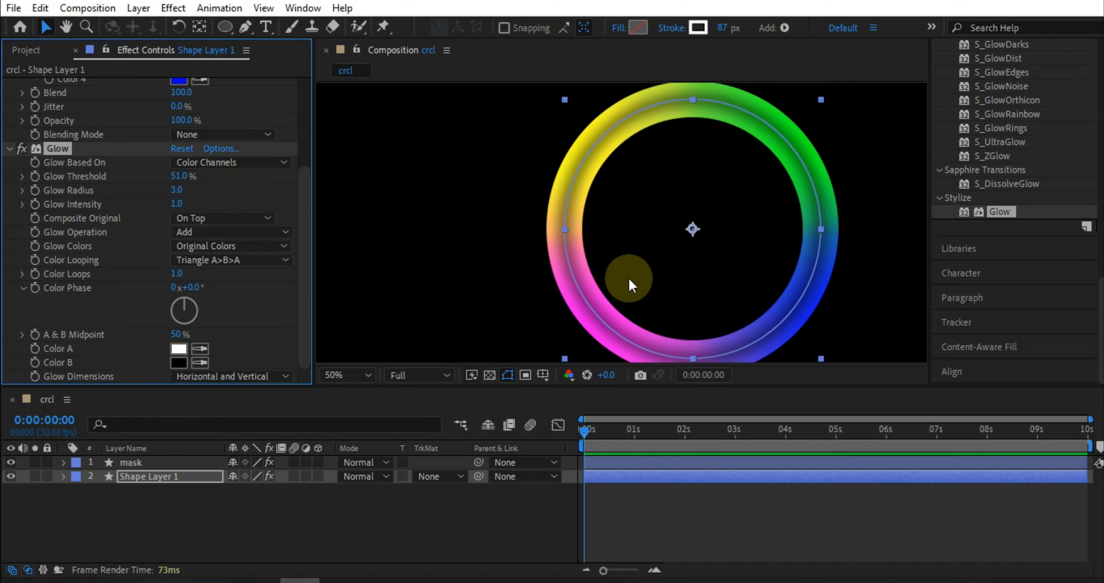
Step: Set the Glow threshold to about 61.2% and view the ring without its selection outline
mouse_move(180, 175)
left_mouse_down()
mouse_move(227, 178)
mouse_move(193, 182)
left_mouse_up()
left_click(338, 518)
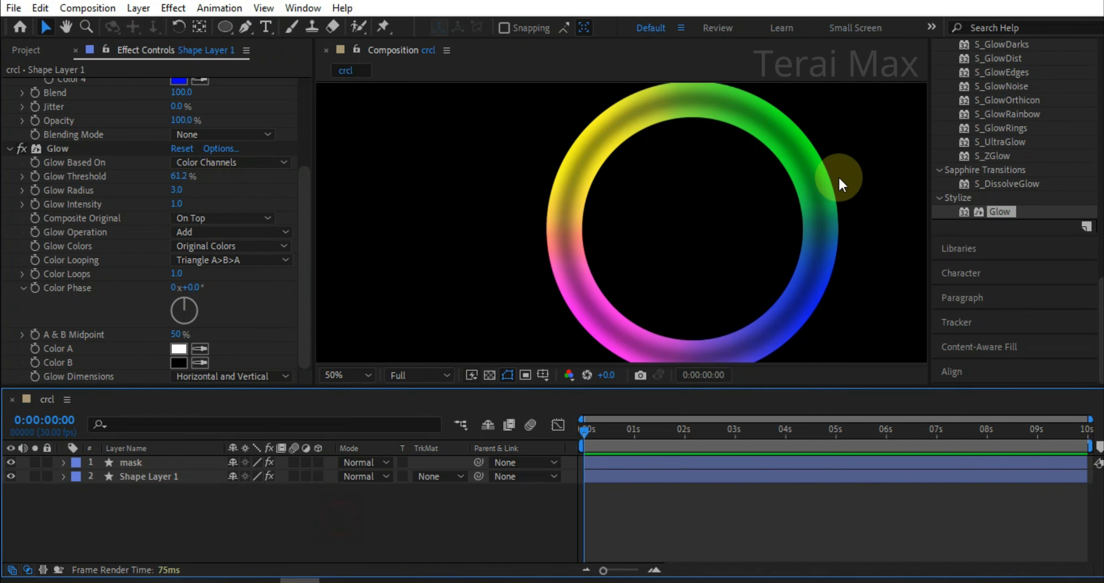
scroll(834, 191, "down", 1)
Step: Pre-compose the mask layer and Shape Layer 1 together into a new composition named "final crcl"
left_click(139, 473)
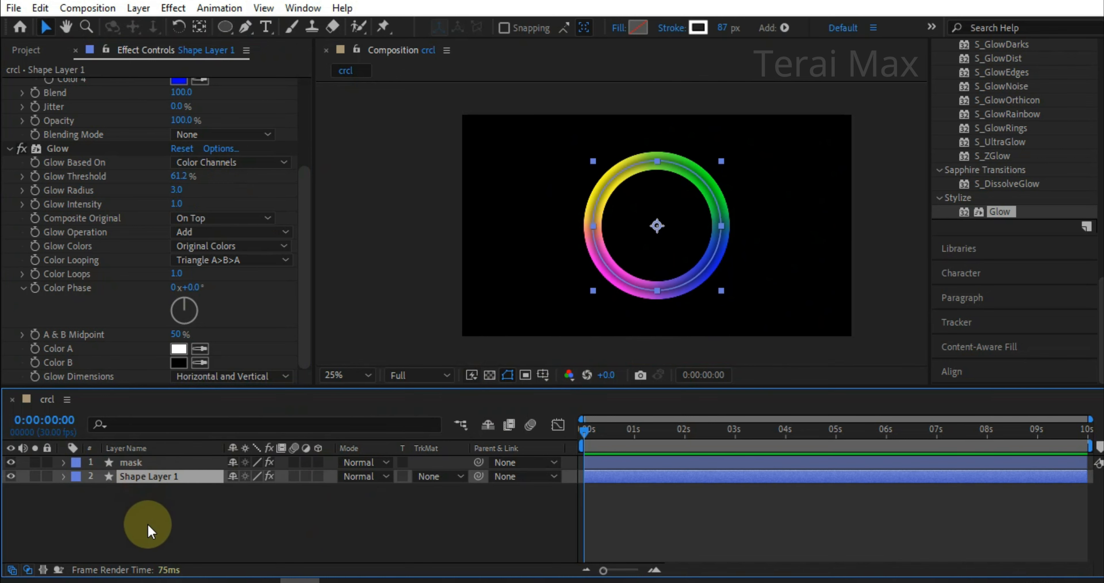
left_click_drag(148, 529, 132, 465)
right_click(150, 465)
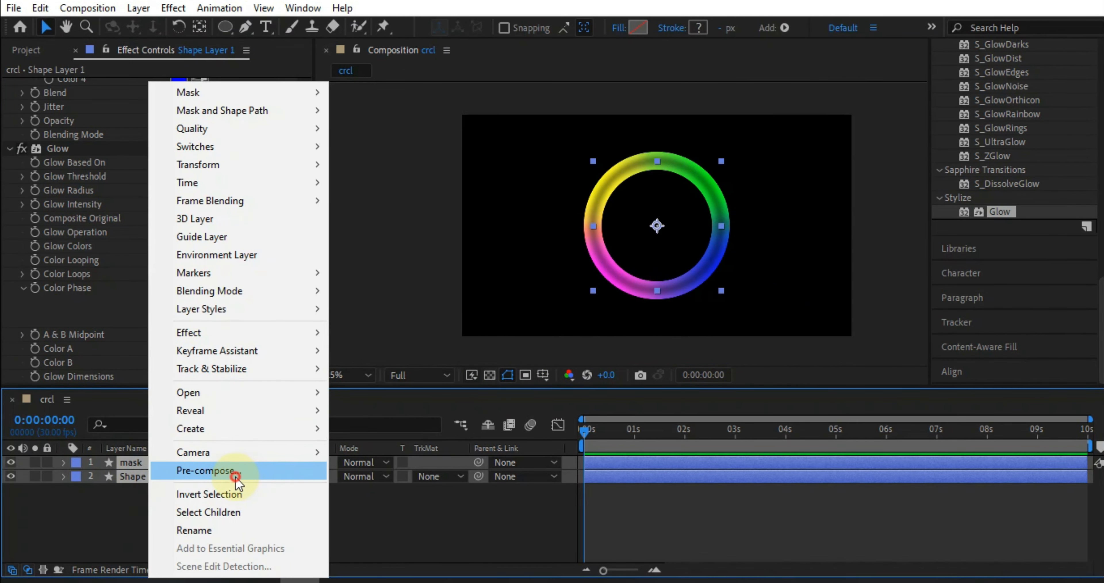
left_click(262, 471)
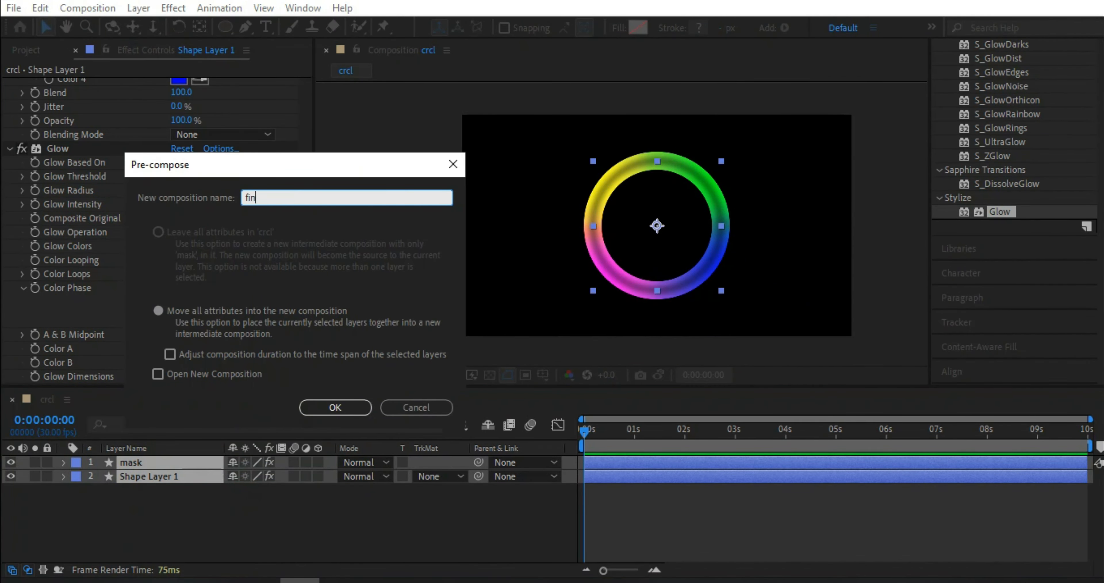
type("final crcl")
key("Return")
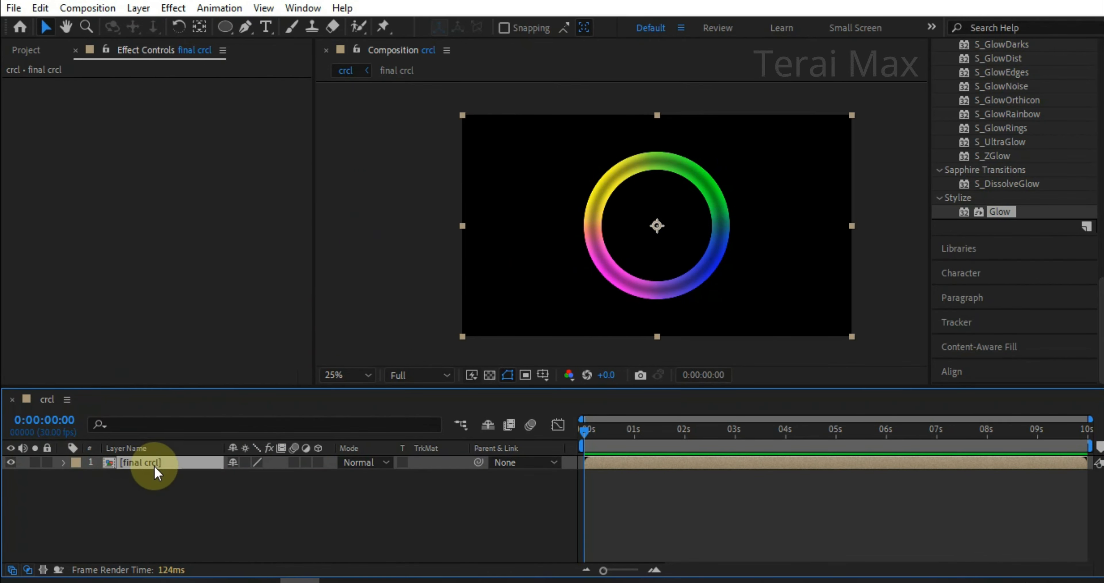
Step: Add the expression wiggle(3,6) to the Position of the final crcl layer
key("p")
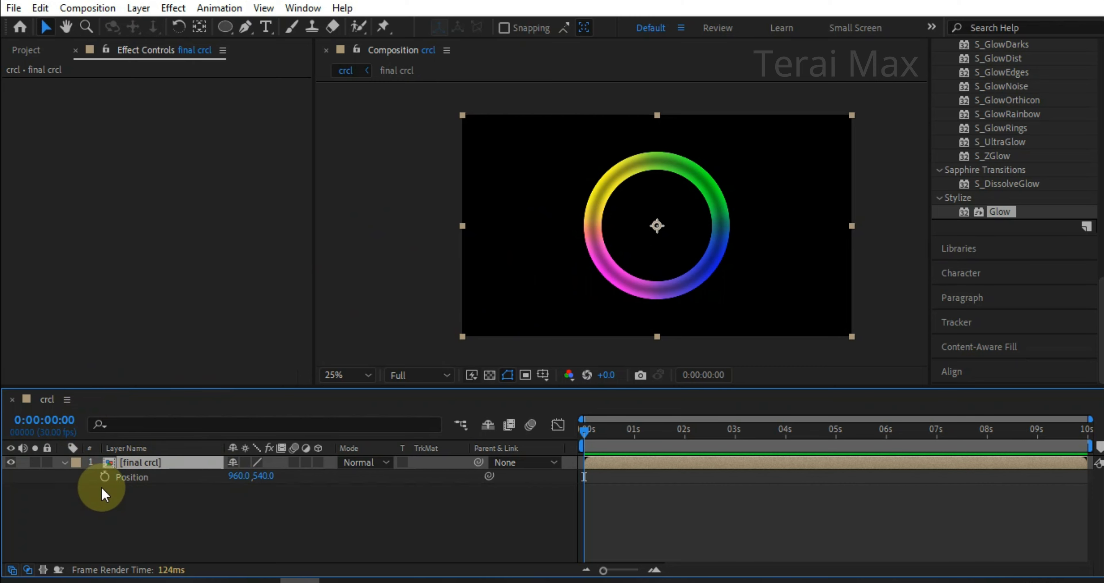
left_click(104, 477, "alt")
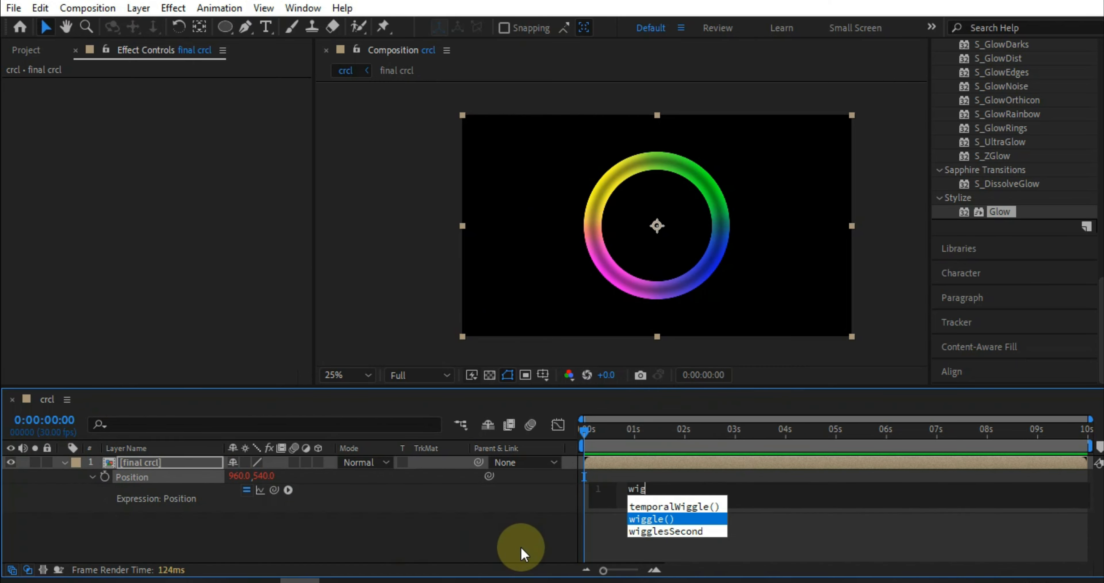
key("Return")
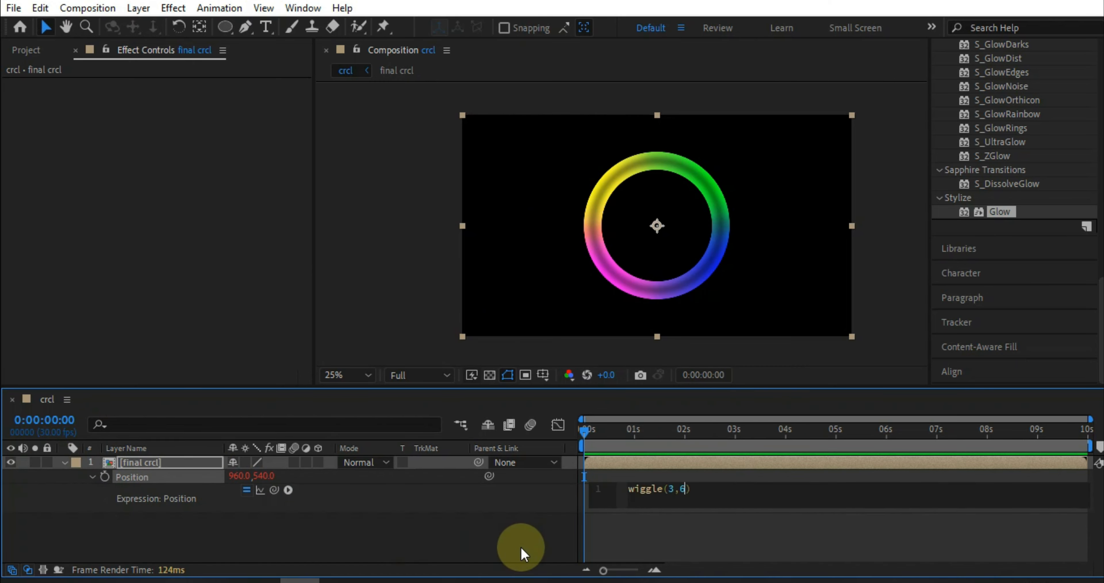
left_click(521, 546)
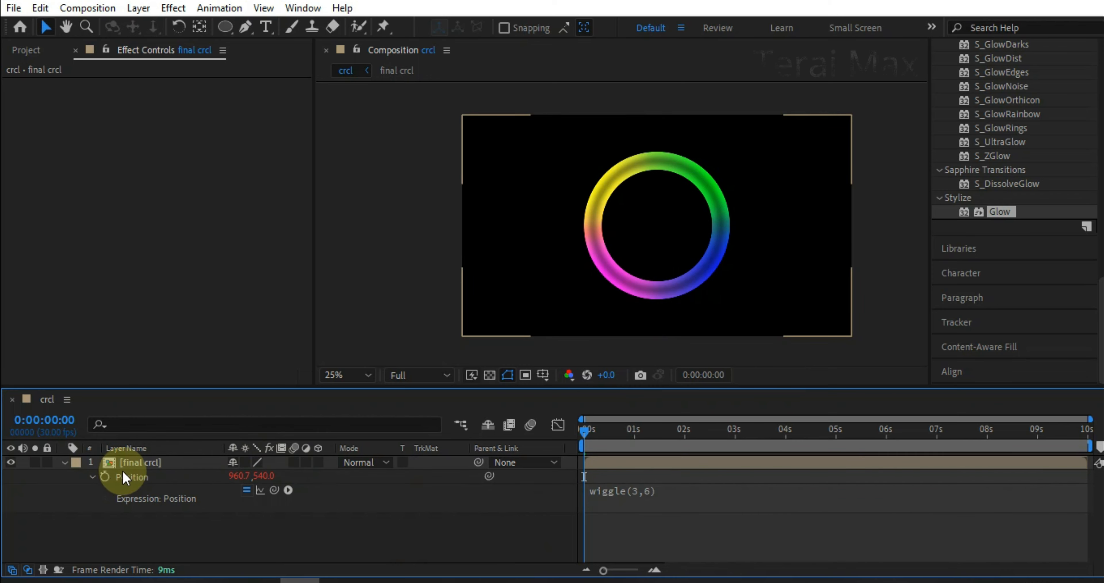
left_click(131, 465)
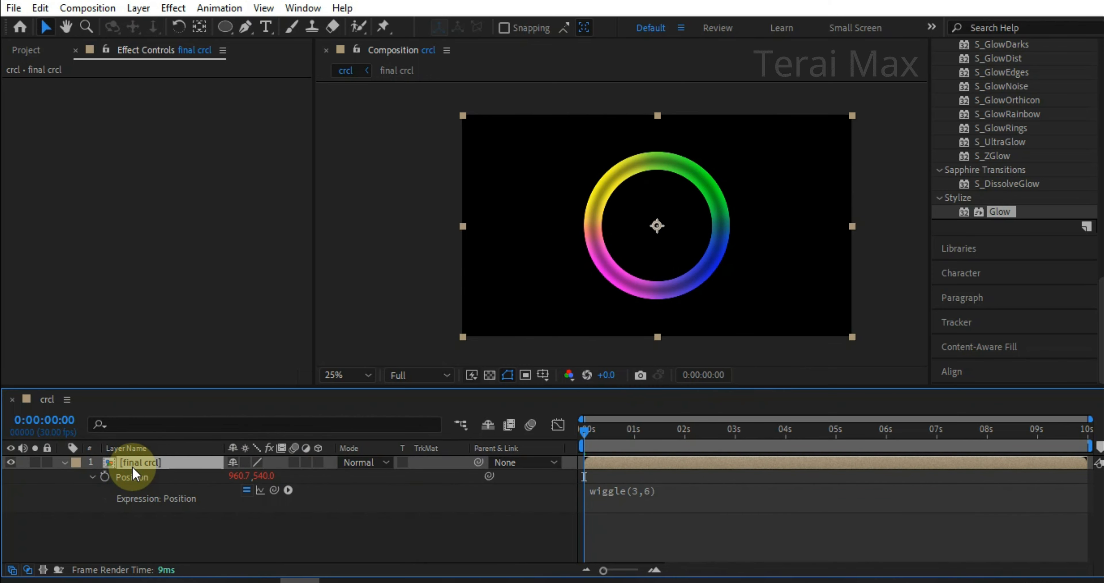
Step: Add the expression time*50 to the Rotation of the final crcl layer and play back the spinning ring
key("r")
left_click(105, 476, "alt")
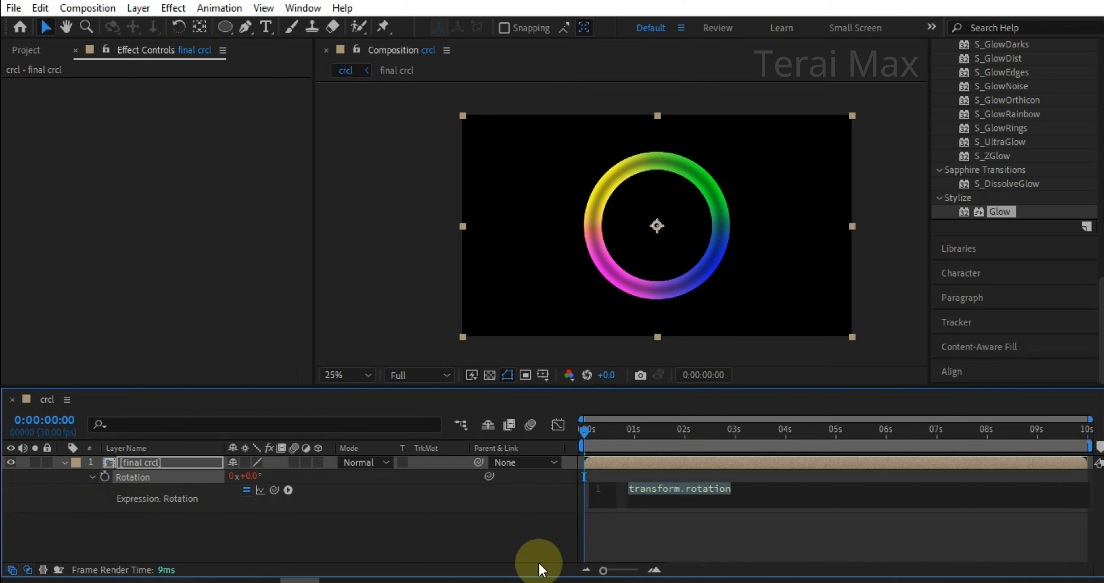
type("time")
key("Return")
type("*50")
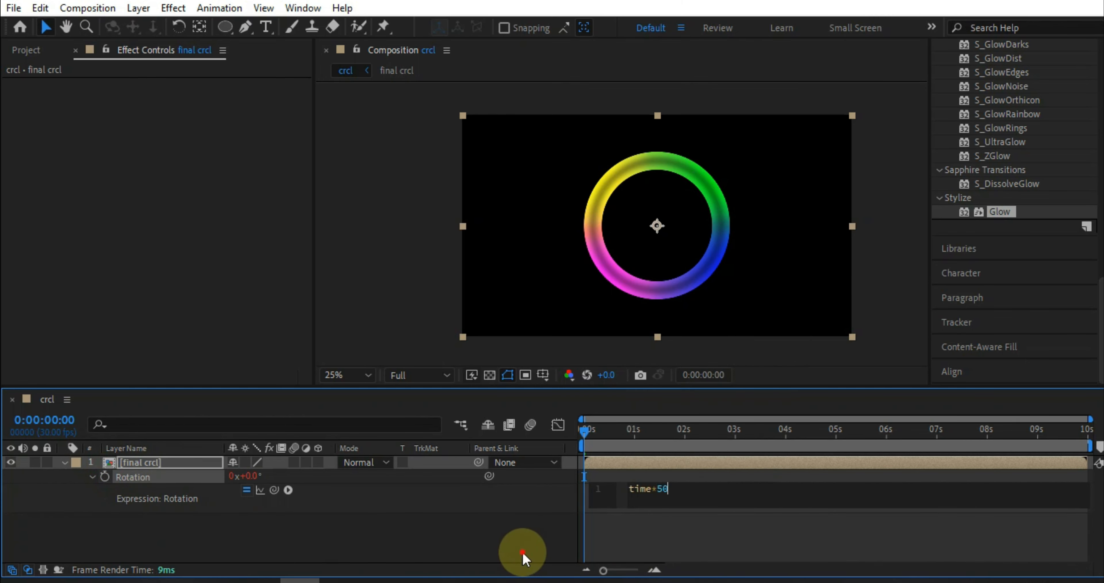
left_click(522, 552)
key("space")
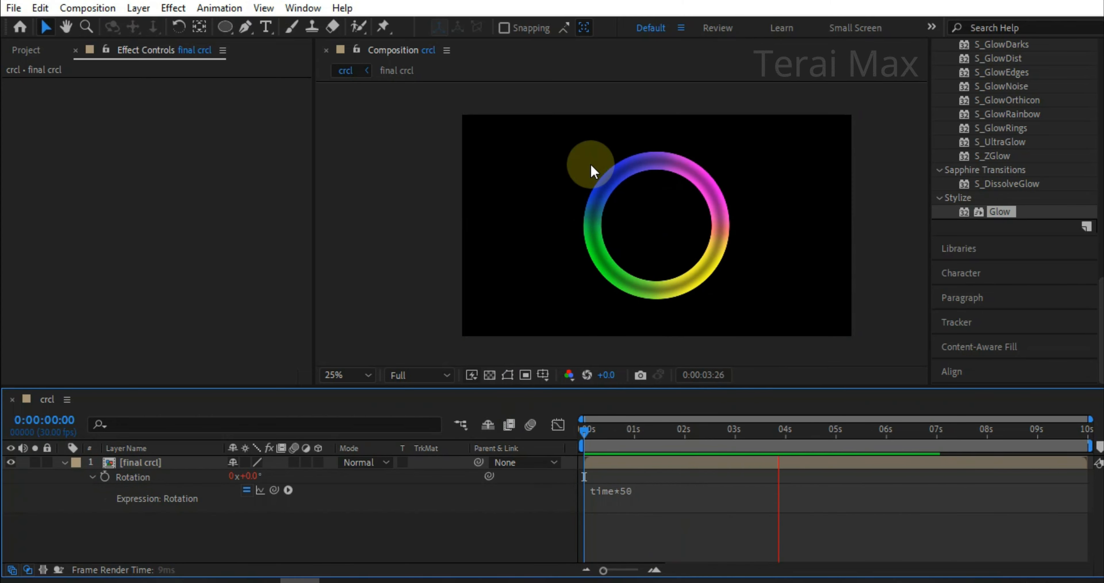
scroll(772, 224, "up", 2)
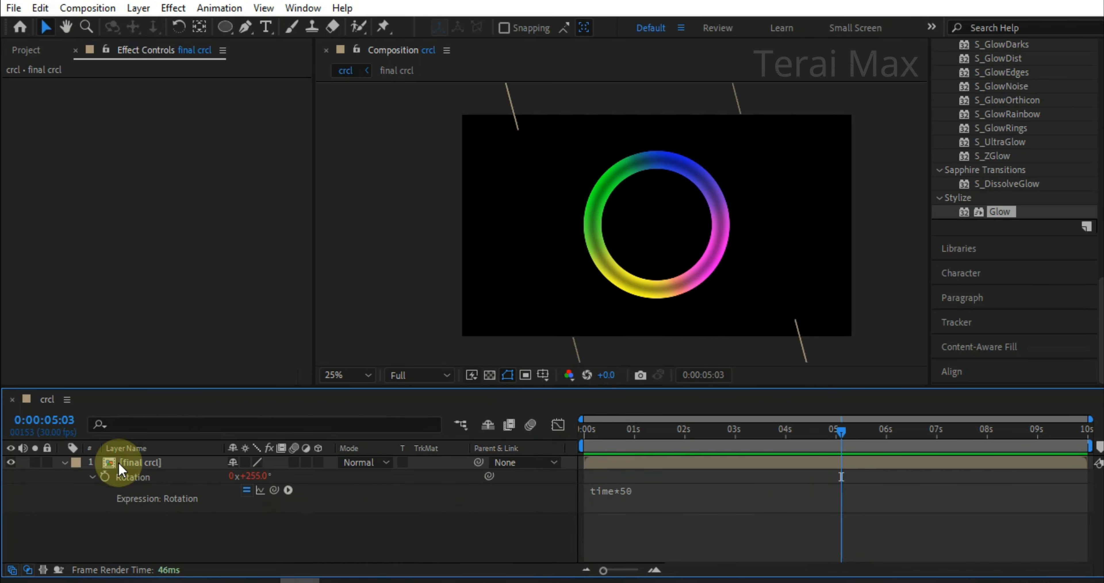
Step: Collapse the final crcl layer's properties, make the layer 3D and tilt the ring freehand into perspective
left_click(64, 462)
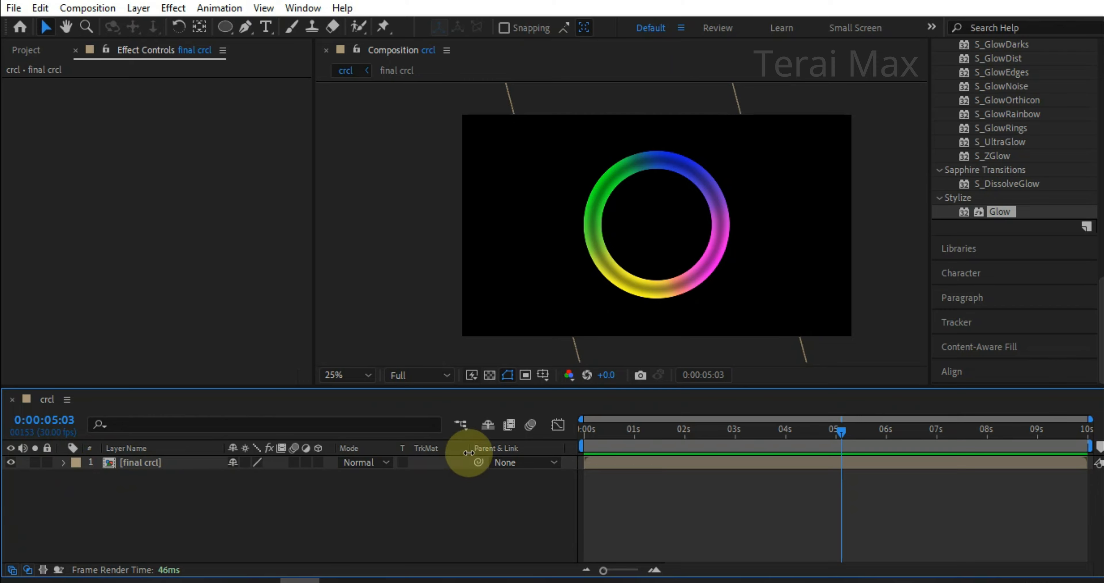
left_click(319, 462)
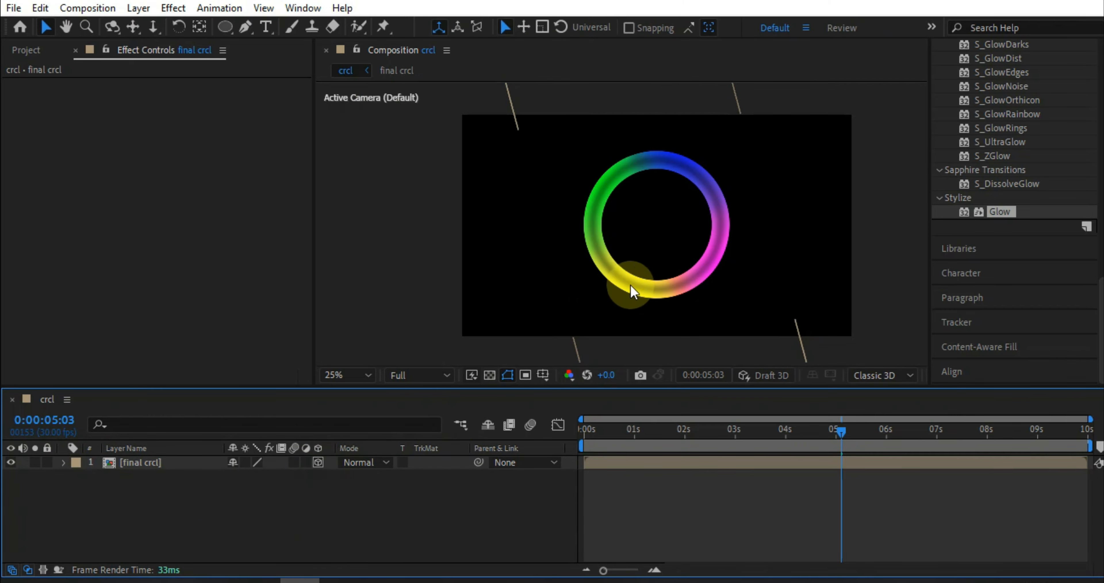
left_click(190, 463)
mouse_move(663, 218)
left_mouse_down()
mouse_move(661, 238)
mouse_move(656, 209)
left_mouse_up()
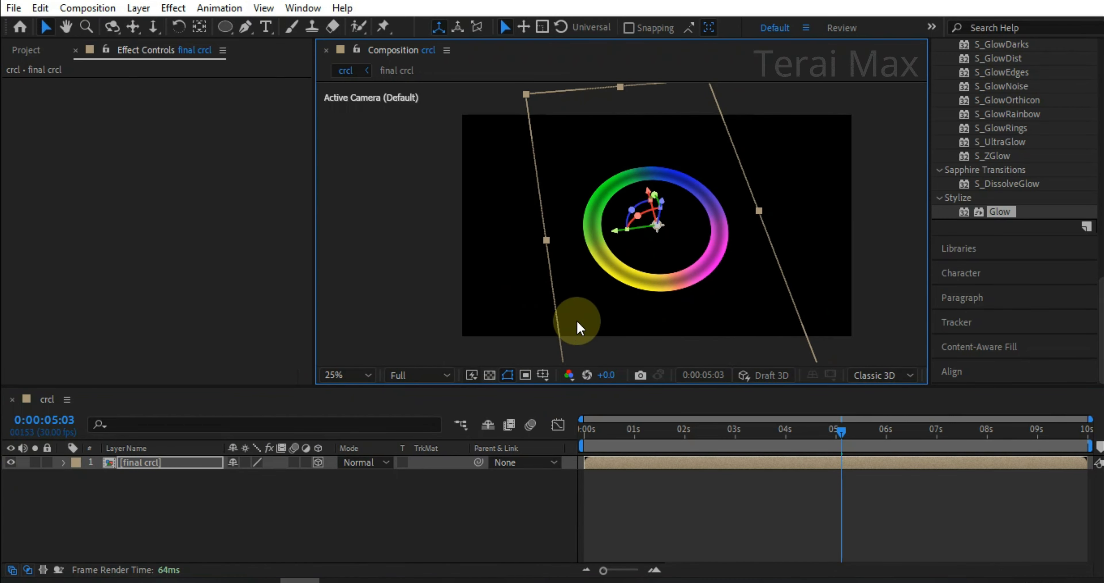
Step: Deselect the final crcl layer, scrub to about 0:00:02:28 and play back the tilted ring's spin from there
scroll(576, 318, "up", 2)
left_click(495, 524)
scroll(754, 254, "down", 2)
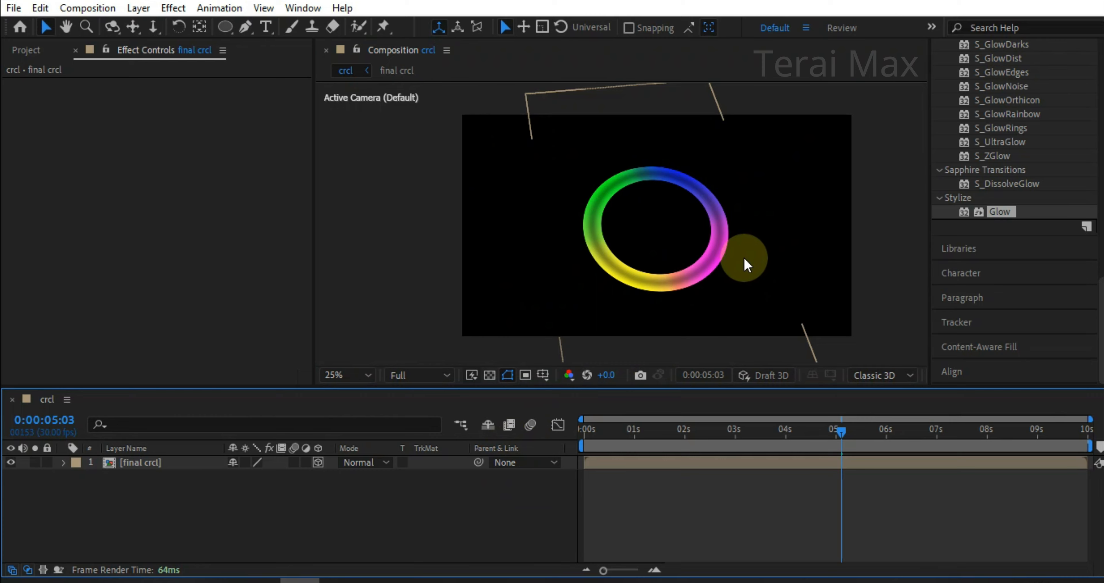
left_click_drag(691, 427, 732, 438)
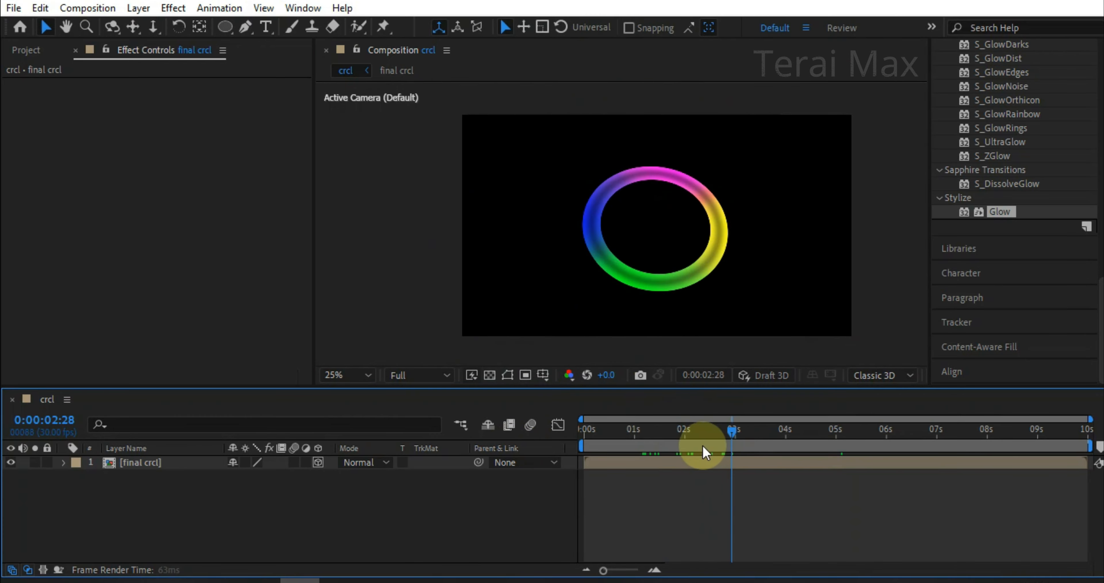
key("space")
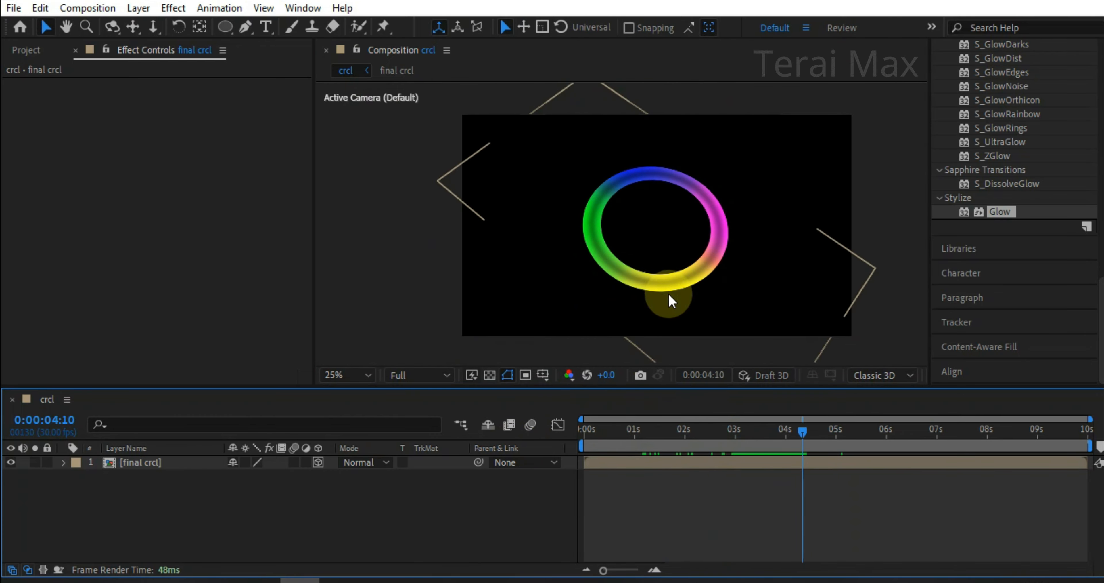